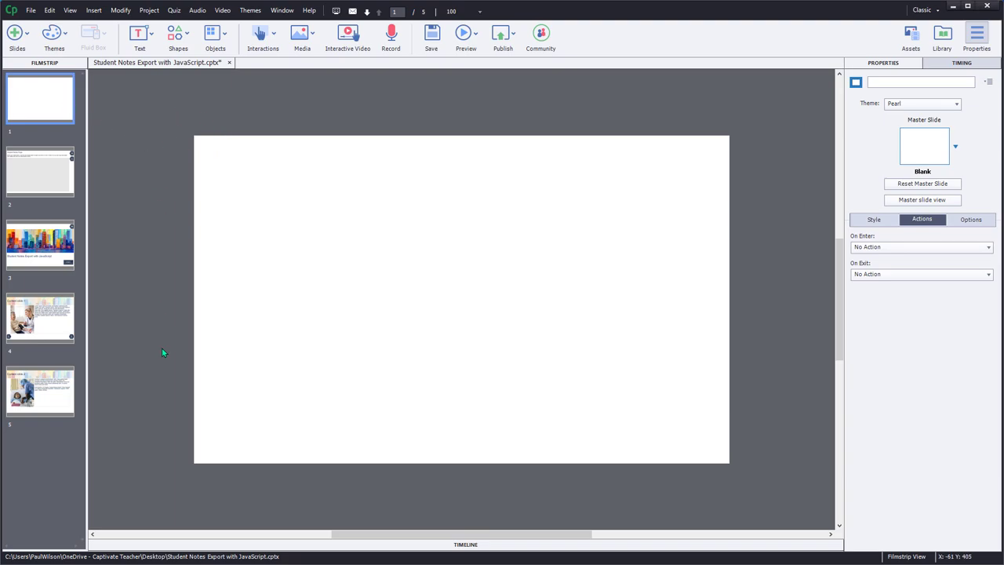
Step: Set blank slide 1's On Exit action to Jump to slide, targeting Slide 3
{"action": "left_click", "coordinate": [364, 547]}
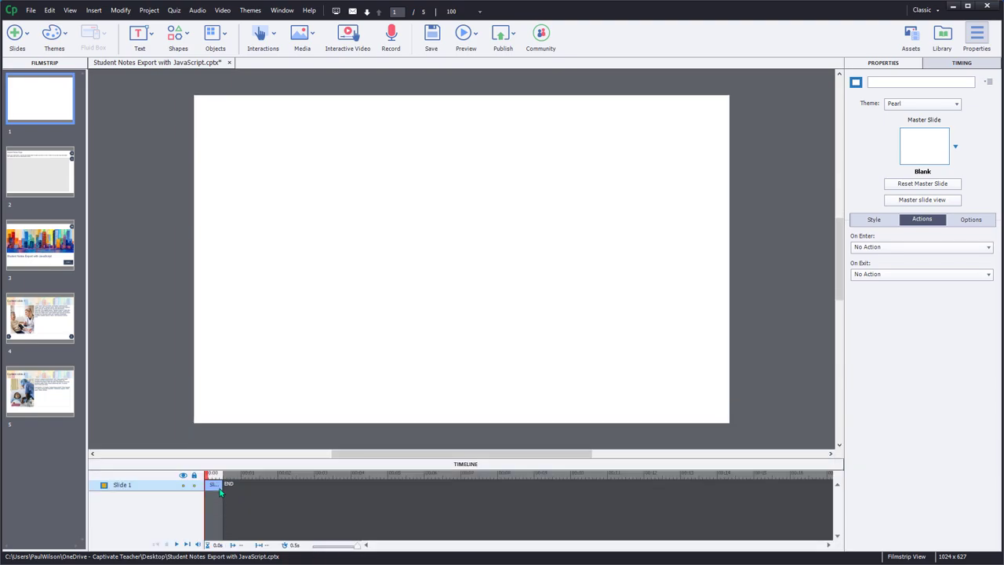
{"action": "left_click", "coordinate": [645, 464]}
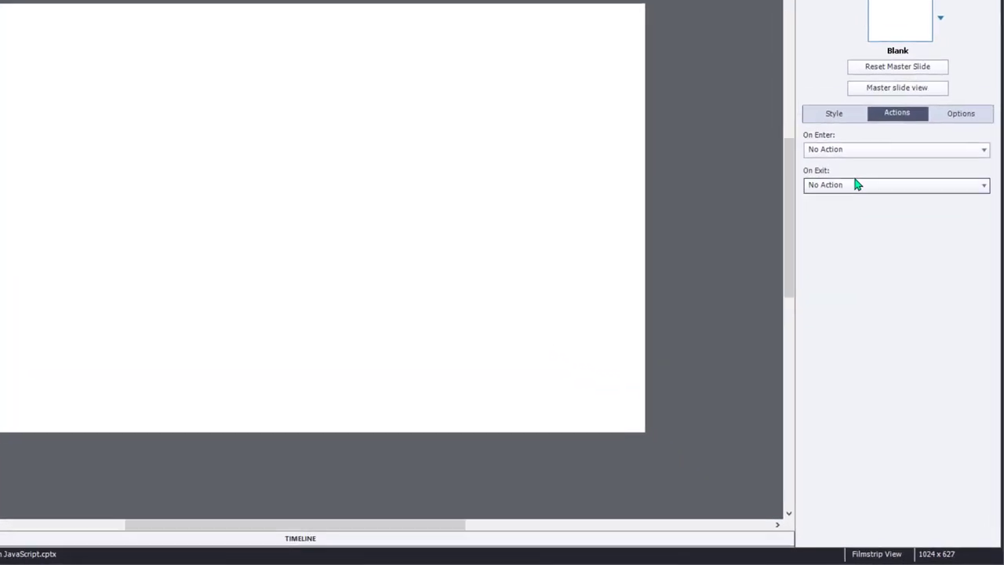
{"action": "left_click", "coordinate": [841, 186]}
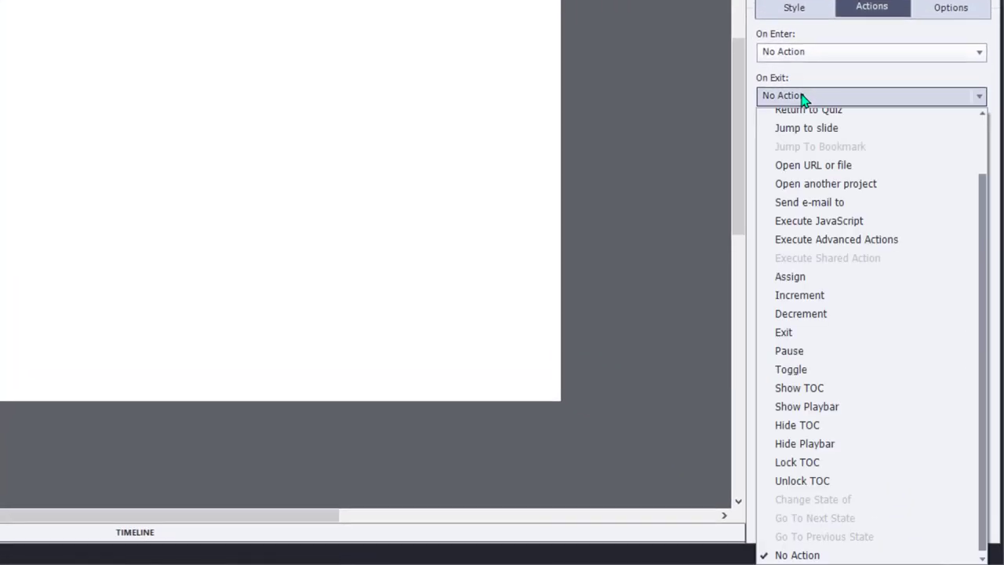
{"action": "left_click", "coordinate": [810, 130]}
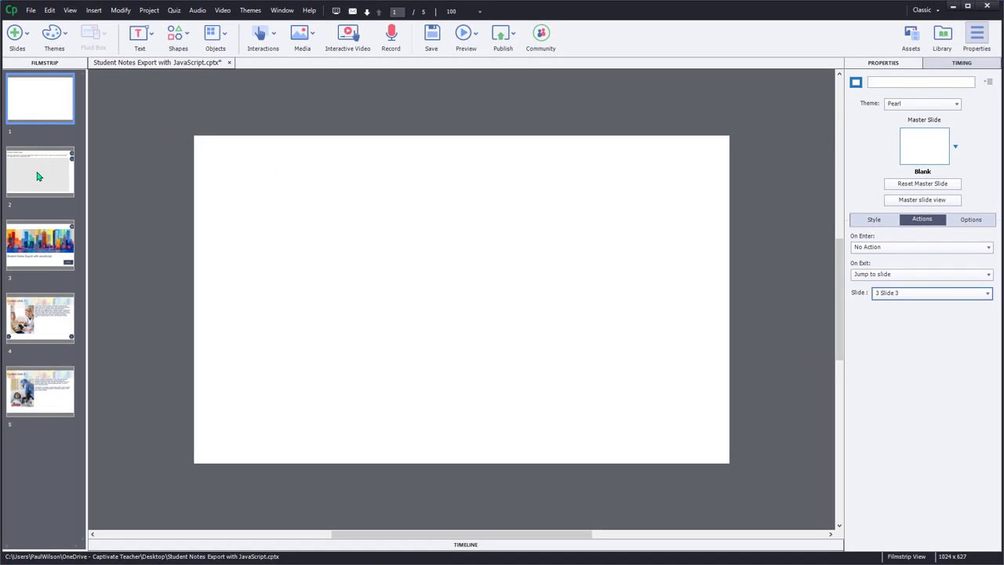
Step: Go to slide 3, the city title slide, and select its Notes_Page hamburger menu button
{"action": "left_click", "coordinate": [37, 174]}
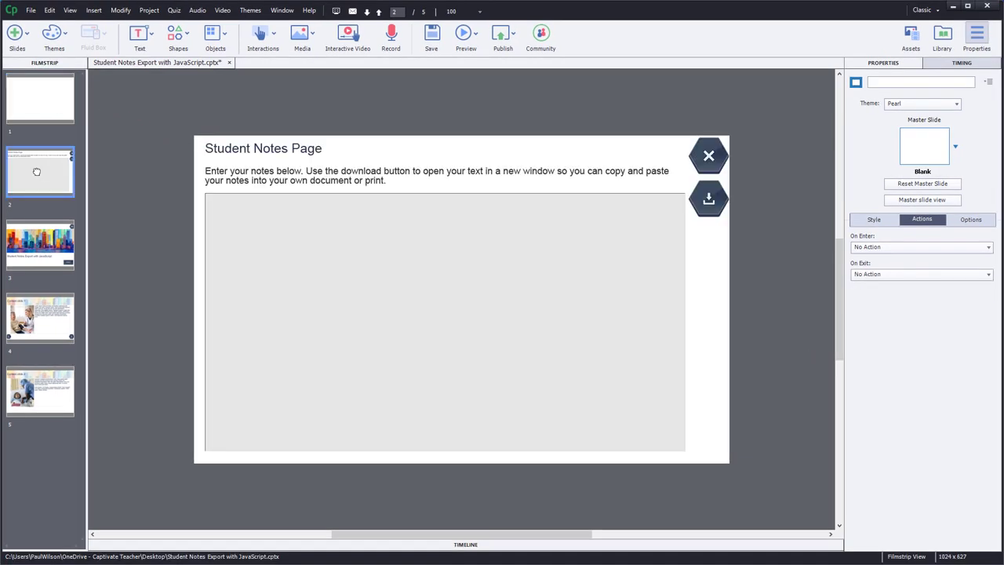
{"action": "left_click", "coordinate": [47, 238]}
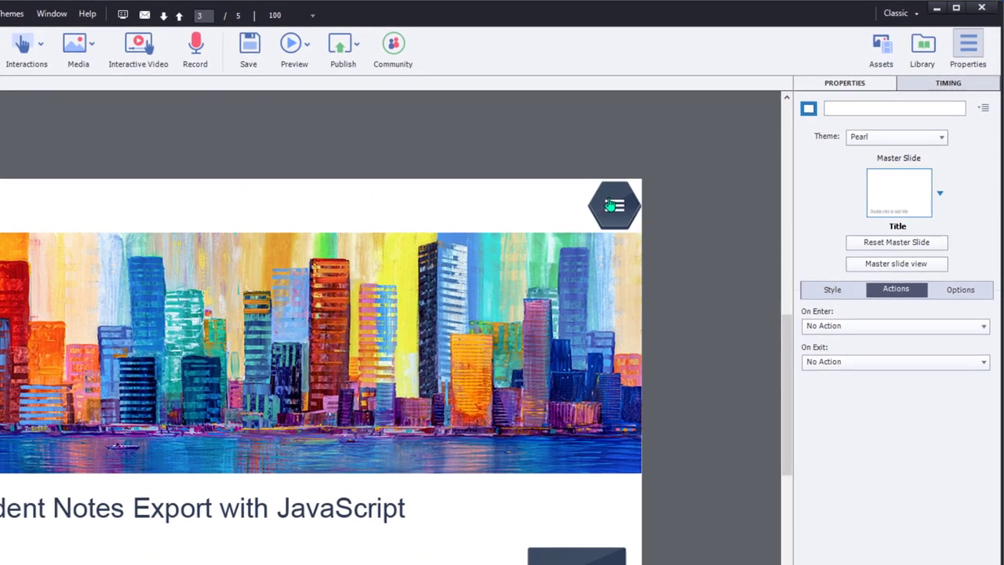
{"action": "left_click", "coordinate": [718, 167]}
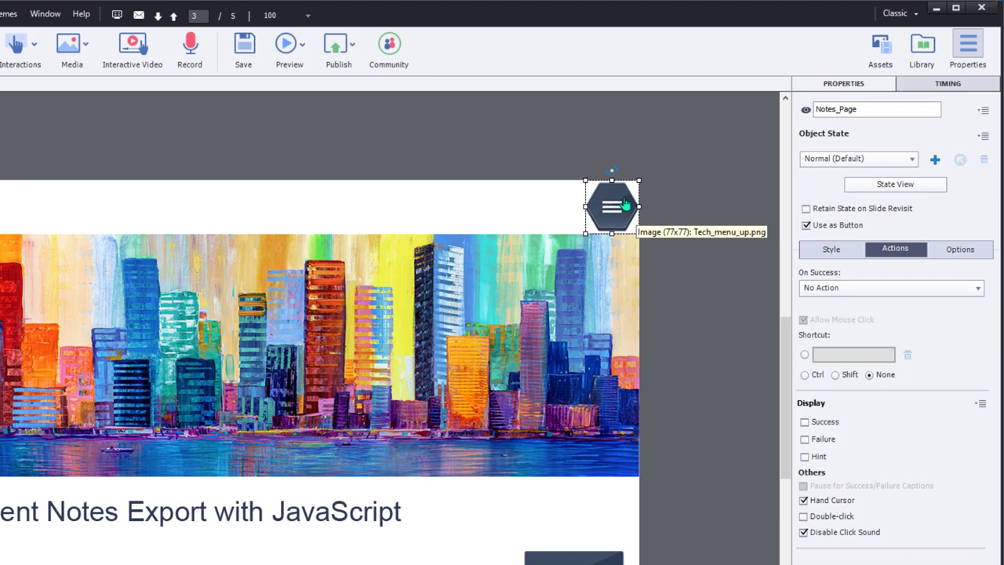
Step: Set the Notes_Page button's On Success action to Jump to slide, targeting Slide 2
{"action": "left_click", "coordinate": [949, 84]}
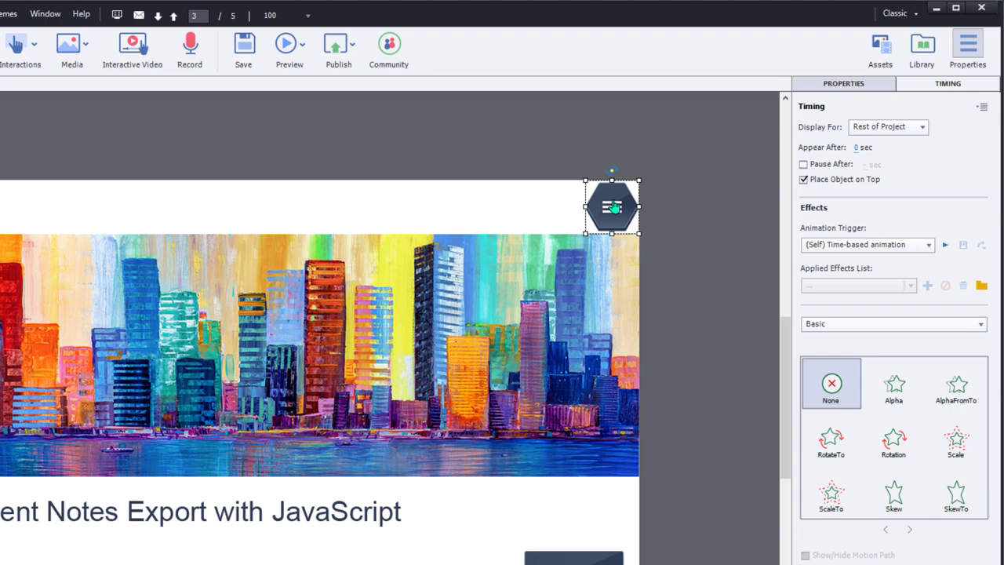
{"action": "left_click", "coordinate": [858, 84]}
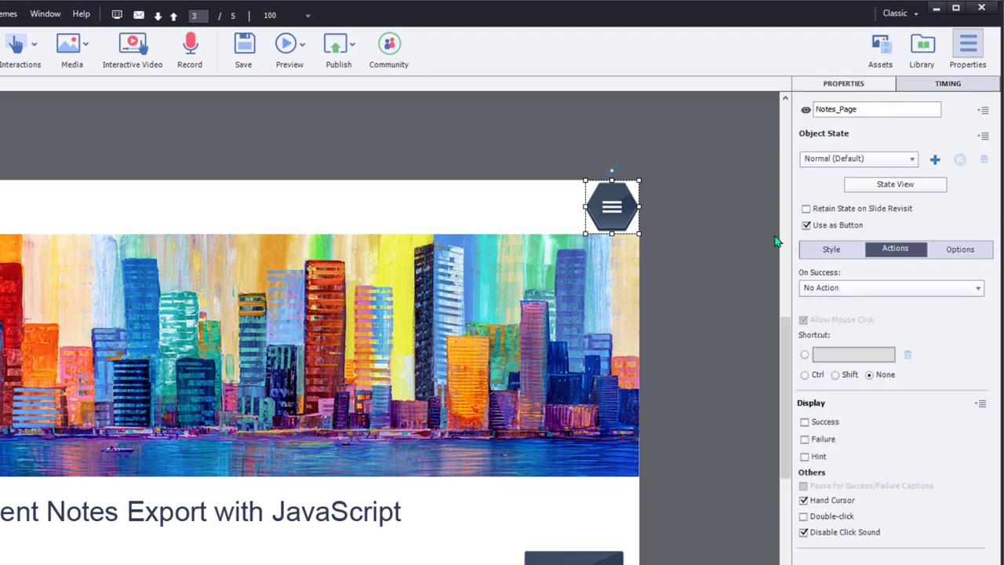
{"action": "left_click", "coordinate": [858, 289]}
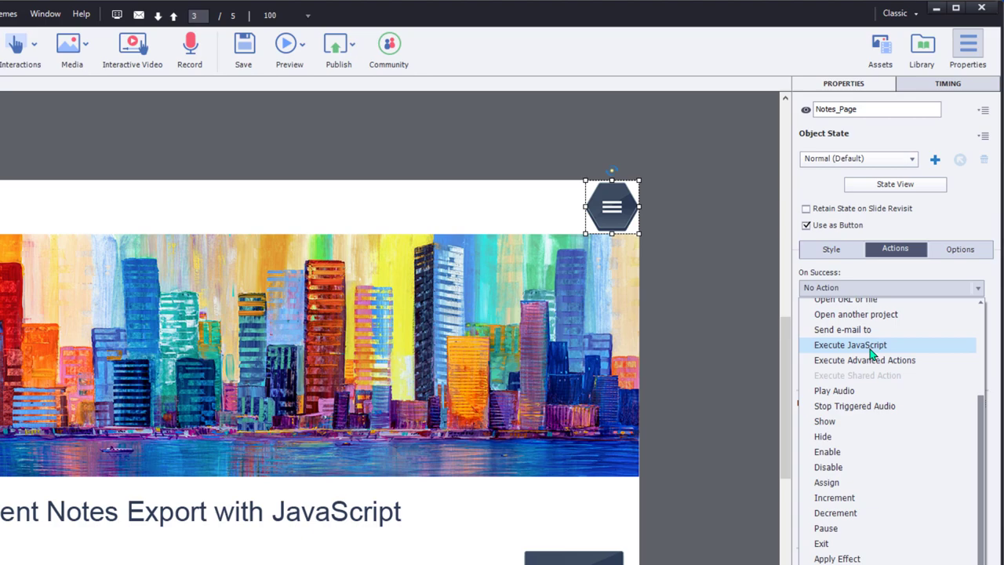
{"action": "scroll", "coordinate": [891, 366], "scroll_direction": "up", "scroll_amount": 3}
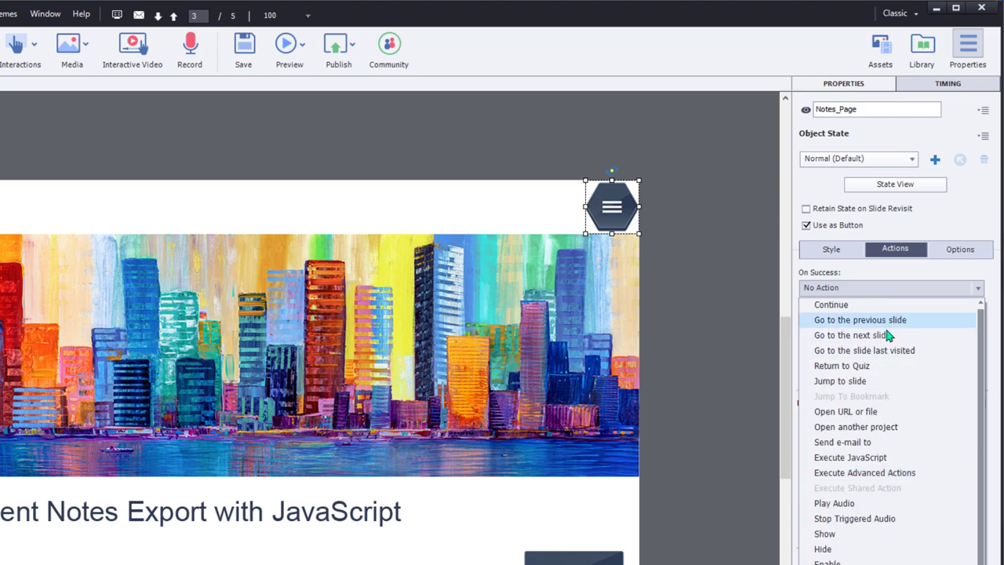
{"action": "left_click", "coordinate": [852, 383]}
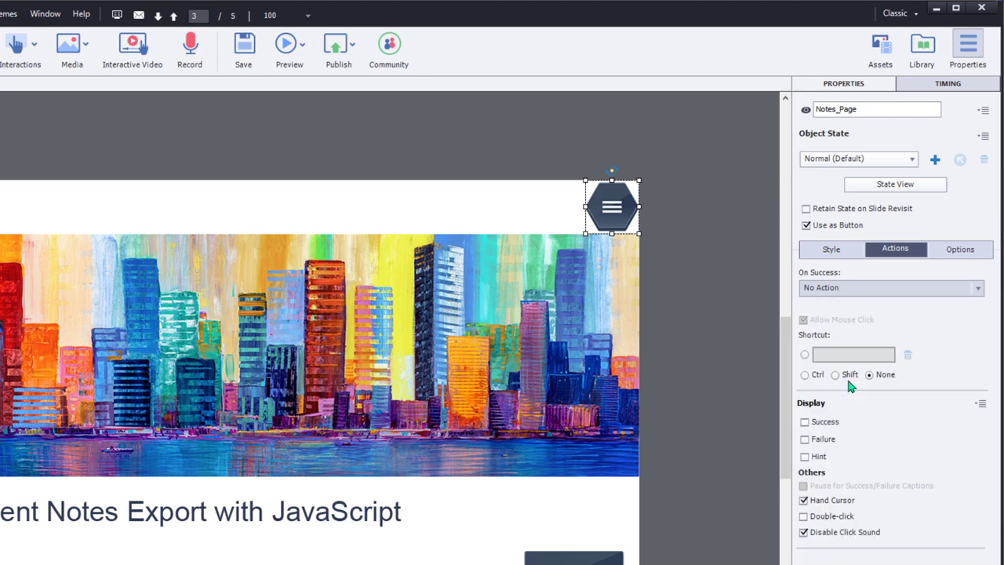
{"action": "left_click", "coordinate": [871, 317]}
{"action": "left_click", "coordinate": [874, 367]}
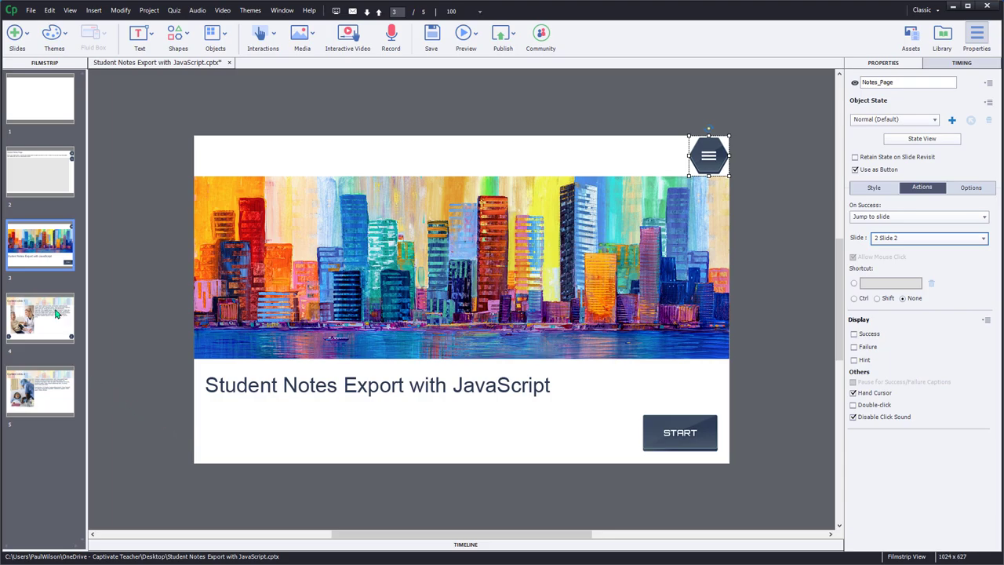
Step: Review content slides 4 and 5, then open slide 2, the Student Notes Page
{"action": "left_click", "coordinate": [56, 314]}
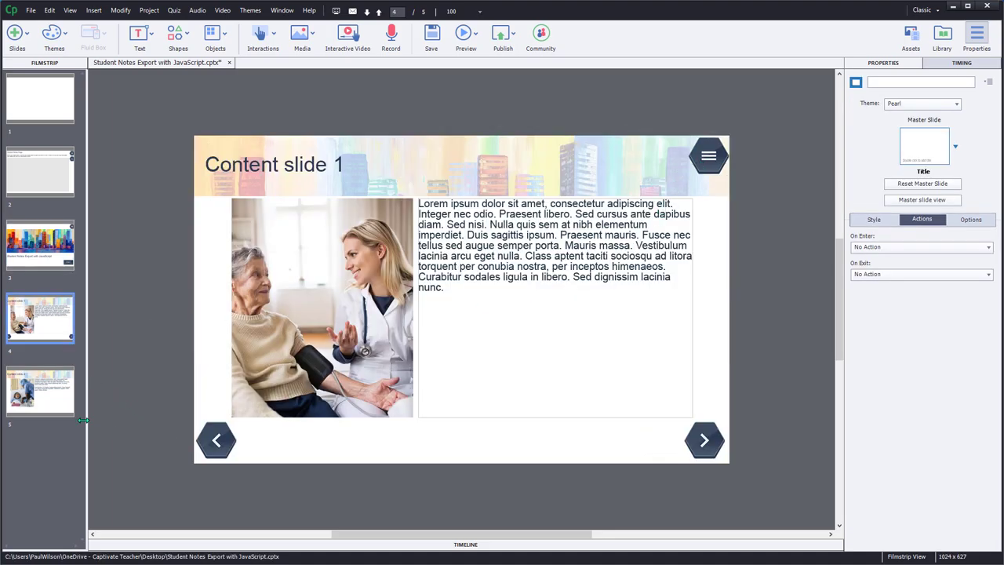
{"action": "left_click", "coordinate": [41, 392]}
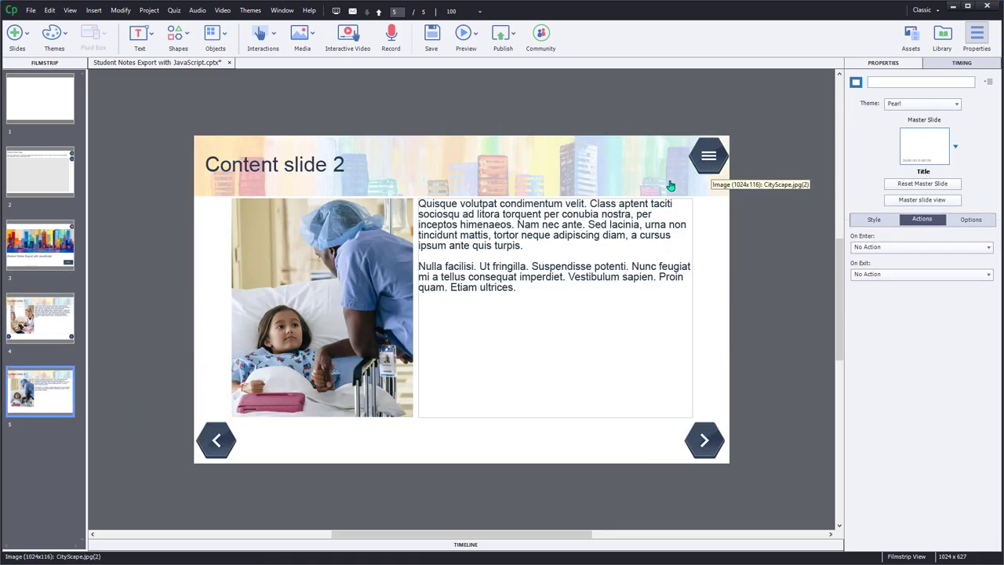
{"action": "left_click", "coordinate": [45, 172]}
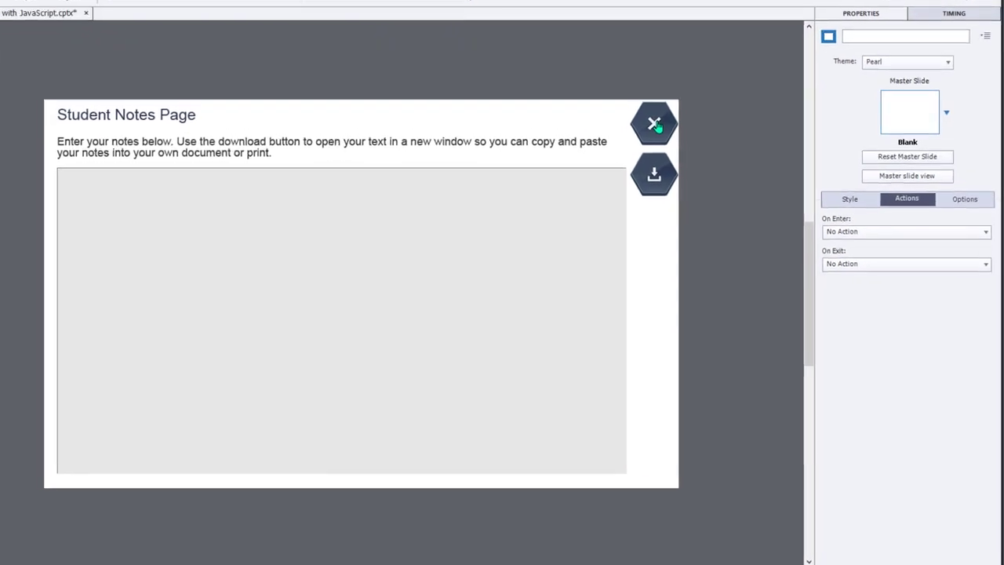
{"action": "left_click", "coordinate": [650, 122]}
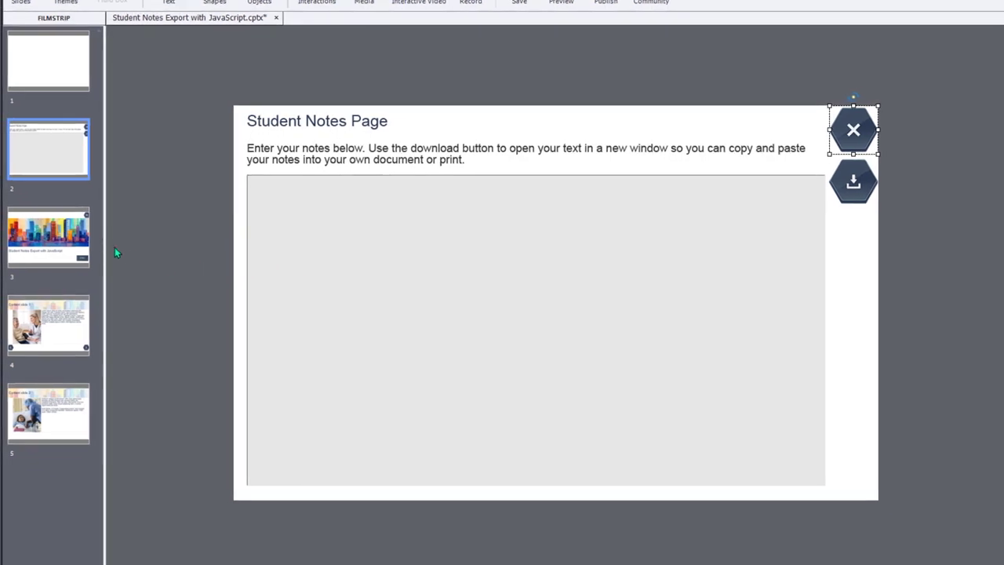
{"action": "left_click", "coordinate": [60, 229]}
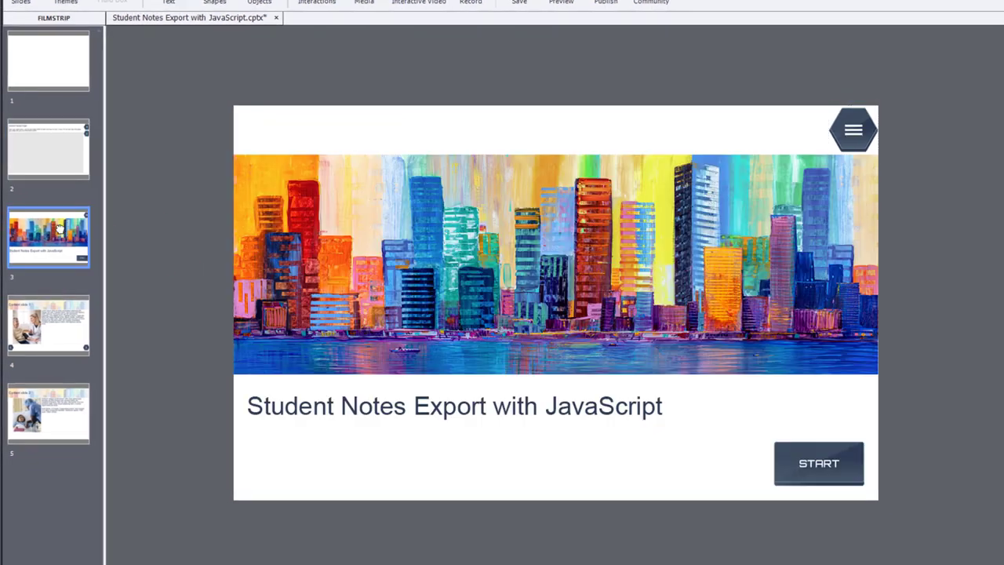
{"action": "left_click", "coordinate": [58, 310]}
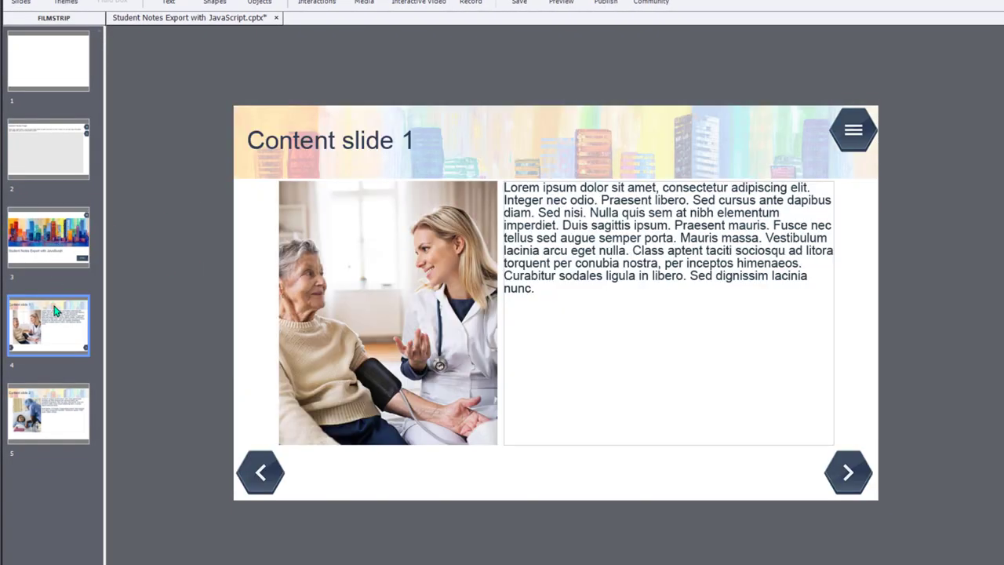
{"action": "left_click", "coordinate": [55, 144]}
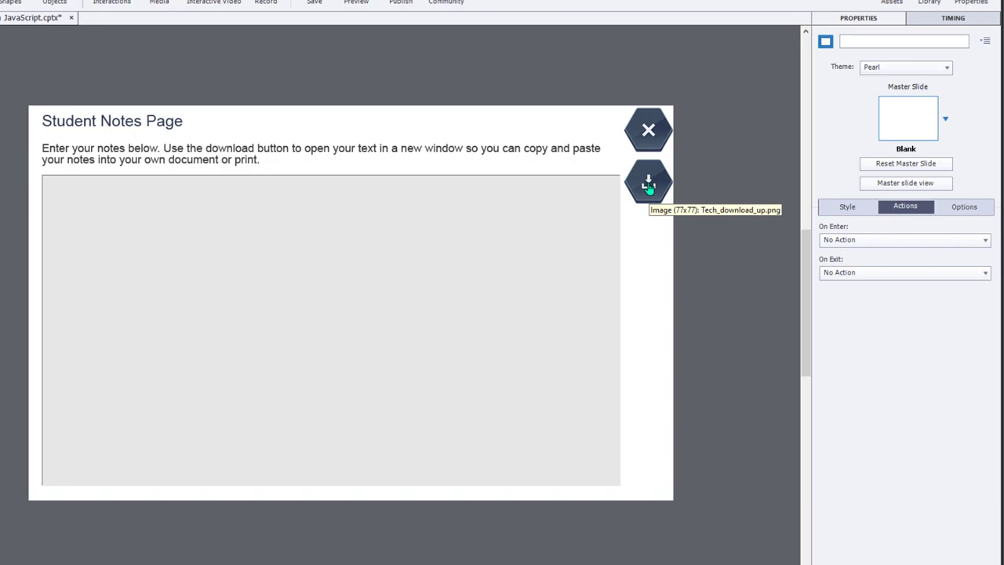
Step: Check the download button's action, then select the grey Text_Entry_Box_1 notes box
{"action": "left_click", "coordinate": [648, 187]}
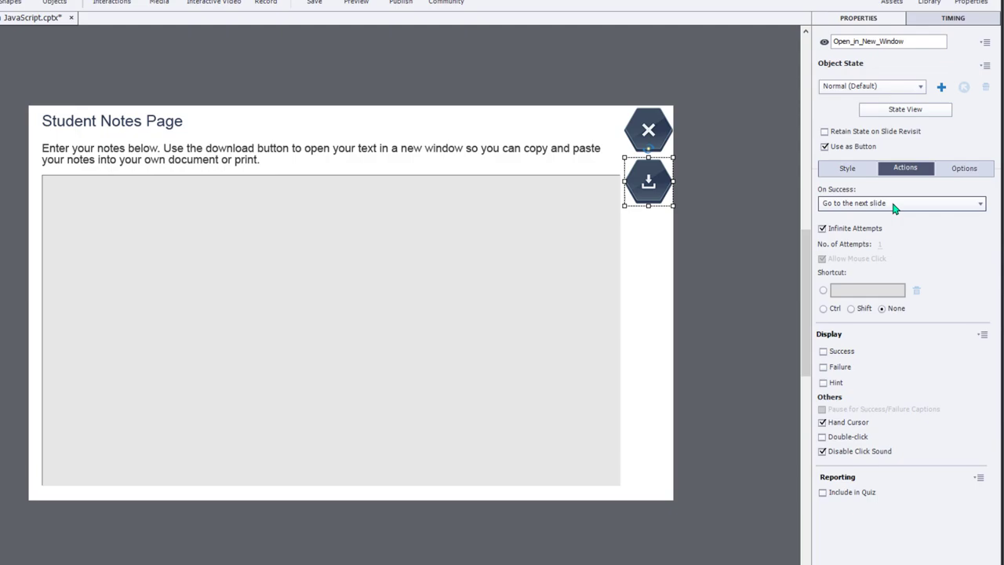
{"action": "left_click", "coordinate": [494, 269]}
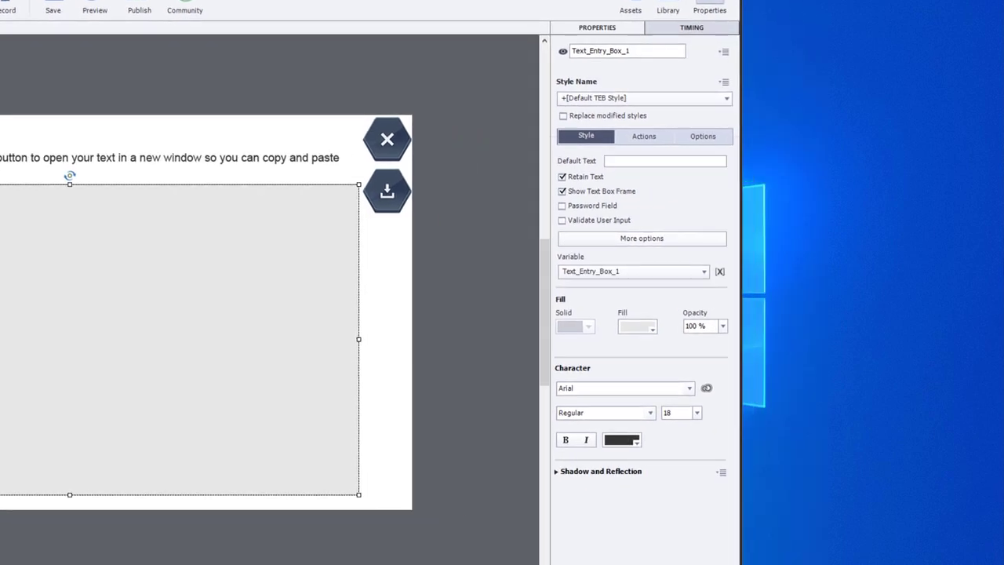
Step: Create a new variable named _LearnerNotes for the notes text entry box
{"action": "left_click", "coordinate": [720, 270]}
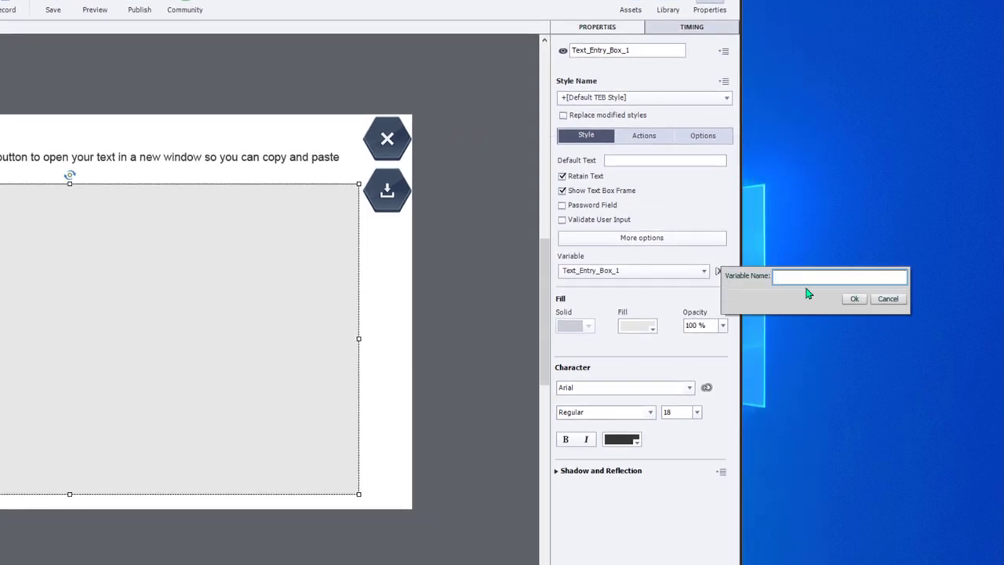
{"action": "type", "text": "_LearnerNotes"}
{"action": "left_click", "coordinate": [854, 299]}
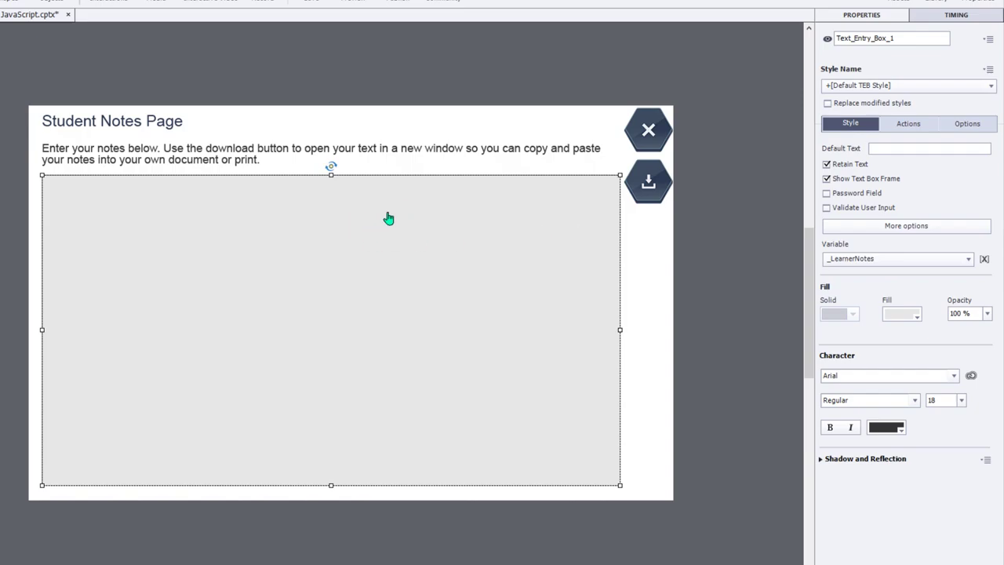
Step: Change the Open_in_New_Window button's On Success action from next slide to Execute JavaScript
{"action": "left_click", "coordinate": [906, 125]}
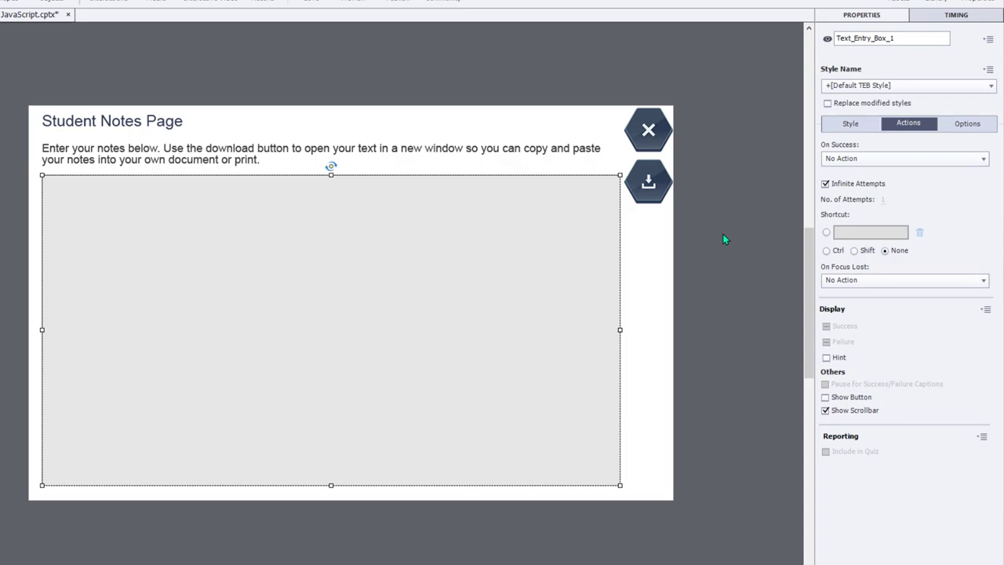
{"action": "left_click", "coordinate": [652, 181]}
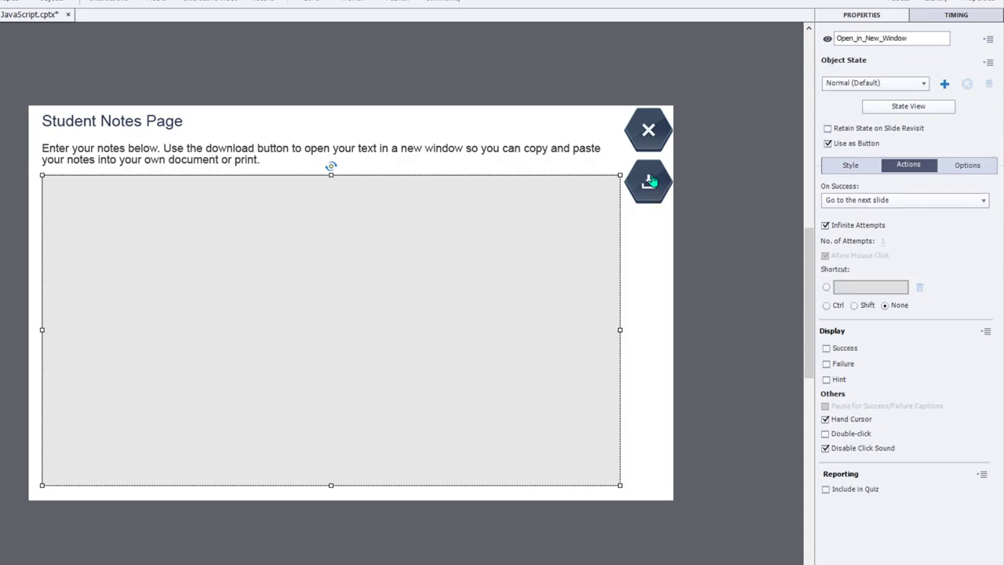
{"action": "left_click", "coordinate": [857, 201]}
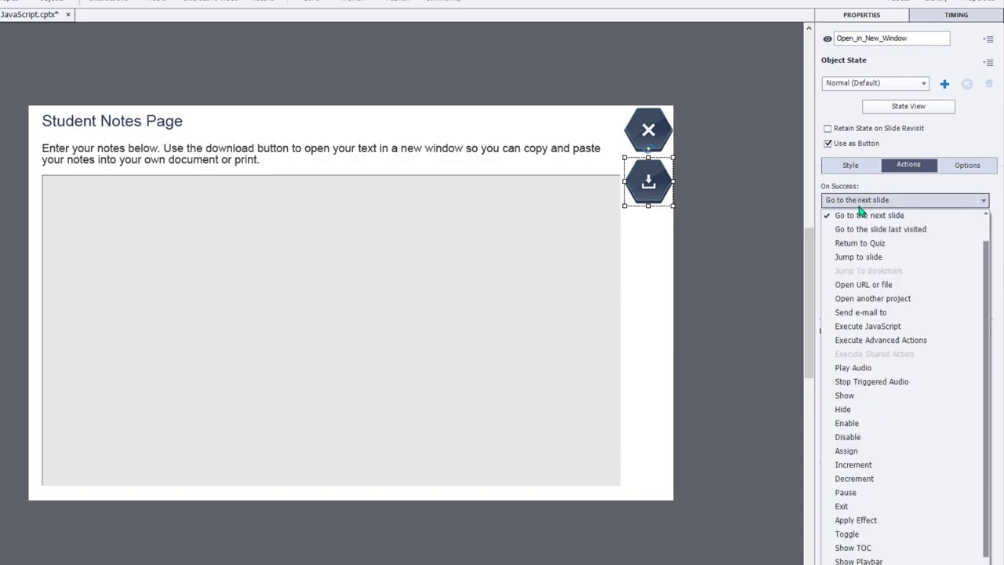
{"action": "left_click", "coordinate": [869, 326]}
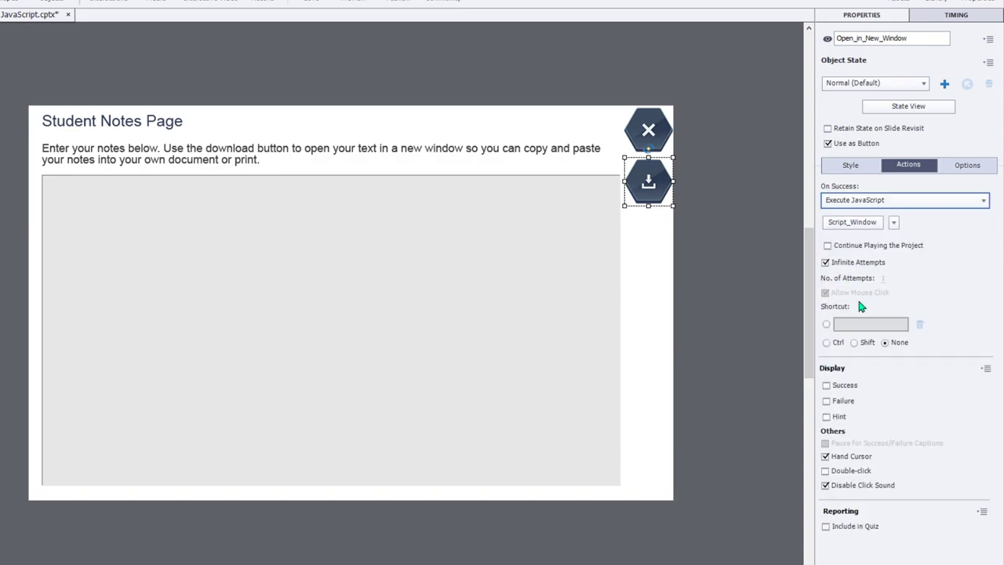
Step: Open the Script_Window JavaScript dialog and switch to the prepared script in Brackets
{"action": "left_click", "coordinate": [852, 223]}
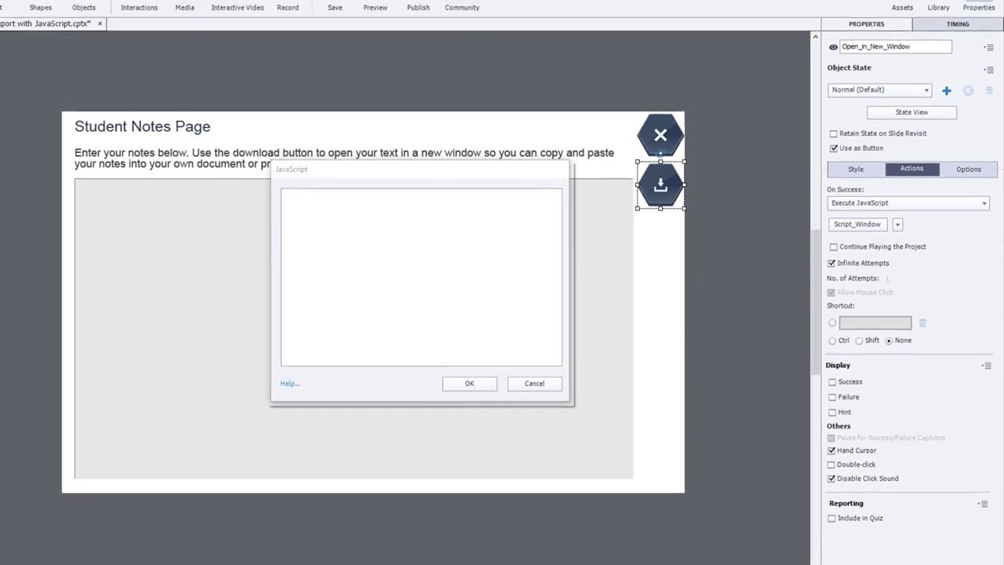
{"action": "key", "text": "alt+Tab"}
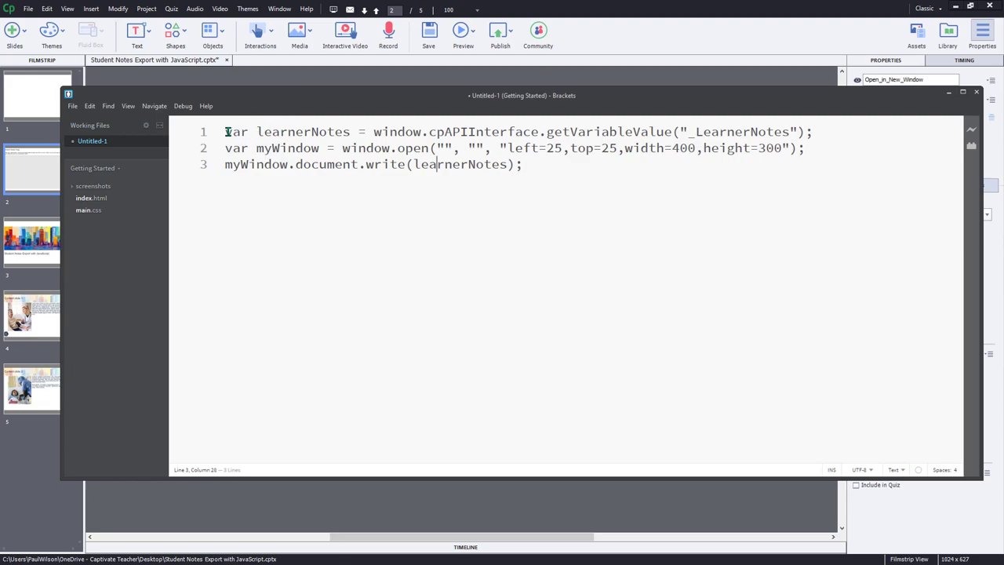
Step: Walk through the three lines of the _LearnerNotes pop-up script, then select all of it
{"action": "left_click_drag", "start_coordinate": [225, 131], "coordinate": [350, 133]}
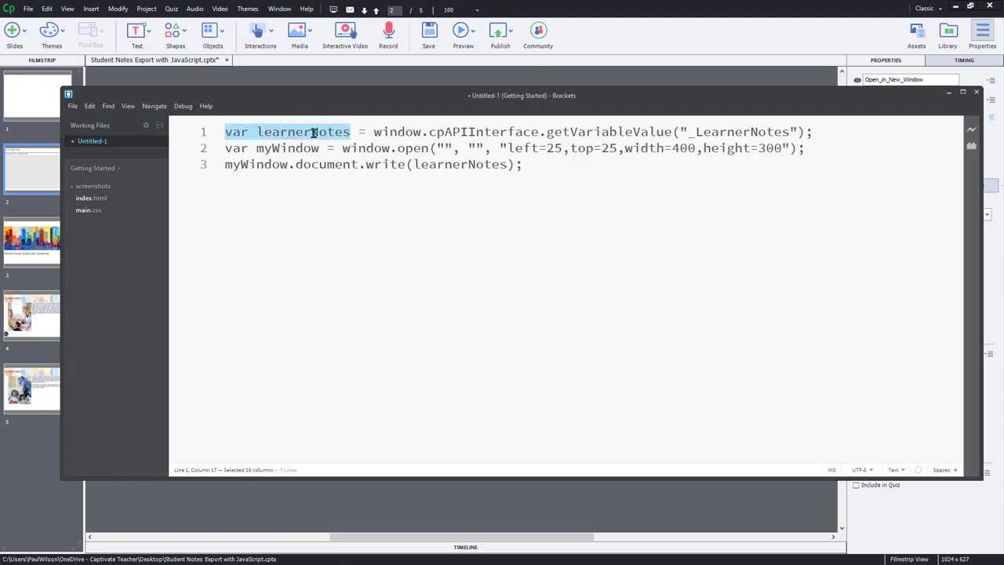
{"action": "left_click_drag", "start_coordinate": [375, 131], "coordinate": [823, 131]}
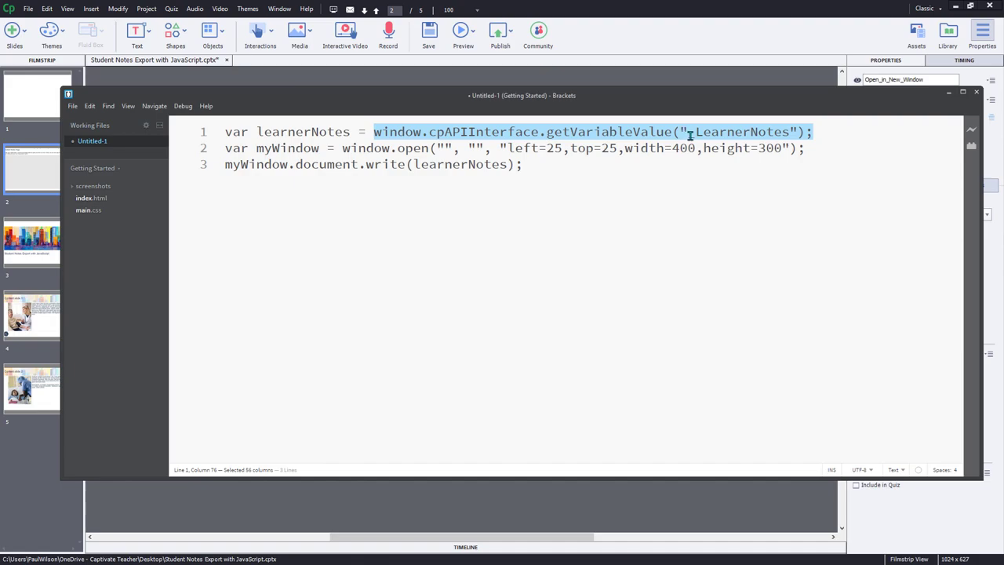
{"action": "left_click_drag", "start_coordinate": [789, 133], "coordinate": [688, 134]}
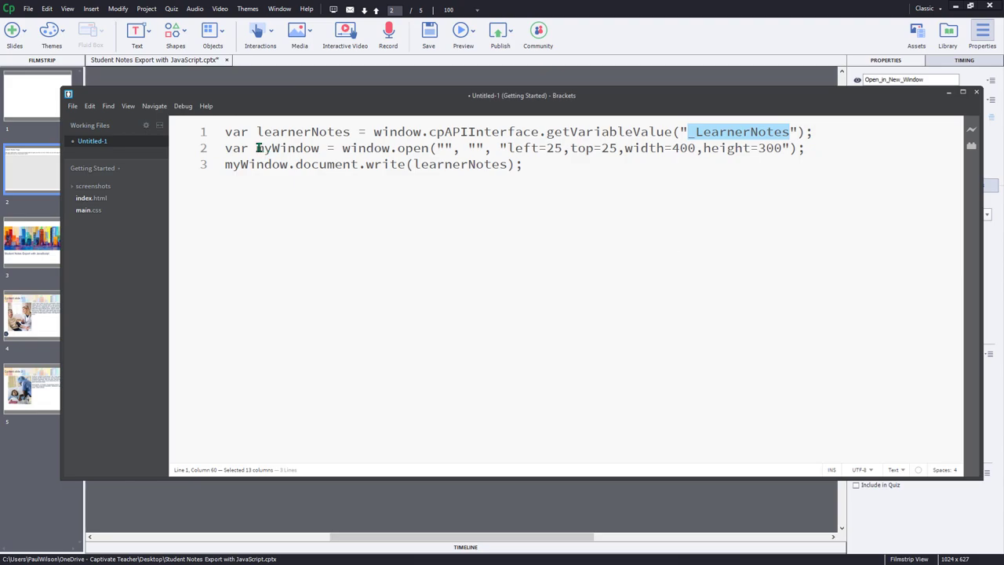
{"action": "left_click_drag", "start_coordinate": [256, 149], "coordinate": [320, 149]}
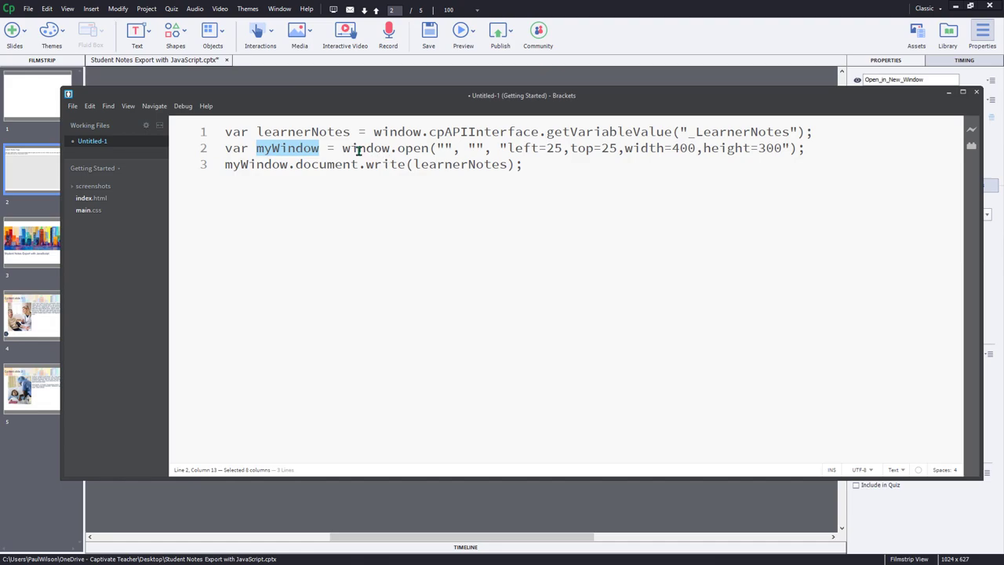
{"action": "left_click_drag", "start_coordinate": [343, 150], "coordinate": [807, 150]}
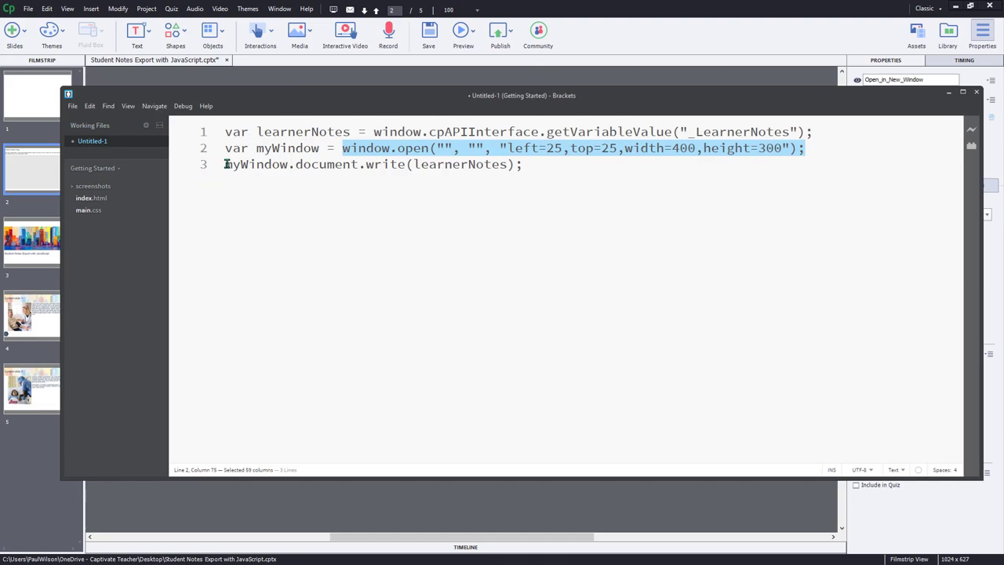
{"action": "left_click_drag", "start_coordinate": [223, 167], "coordinate": [533, 169]}
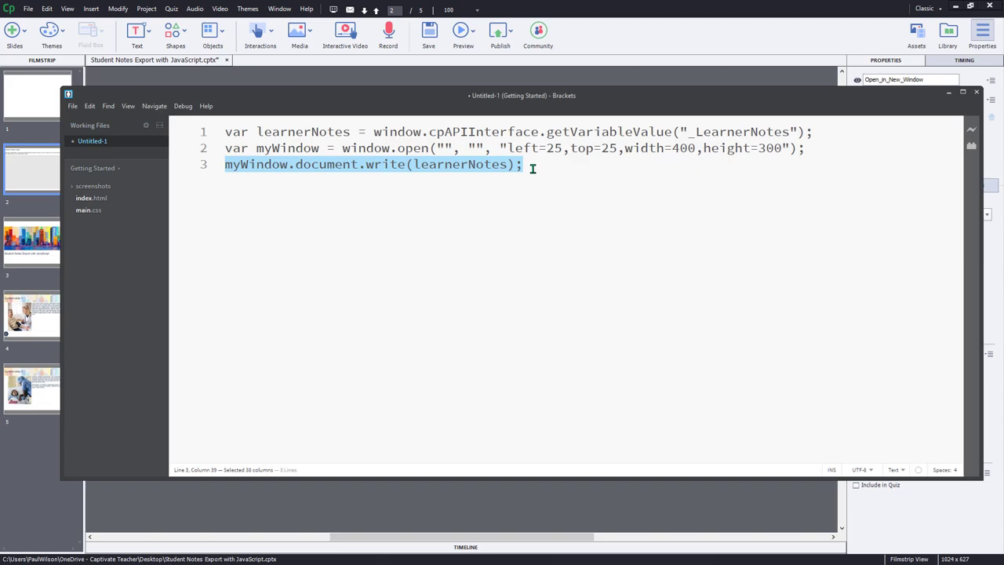
{"action": "key", "text": "ctrl+a"}
{"action": "key", "text": "ctrl+c"}
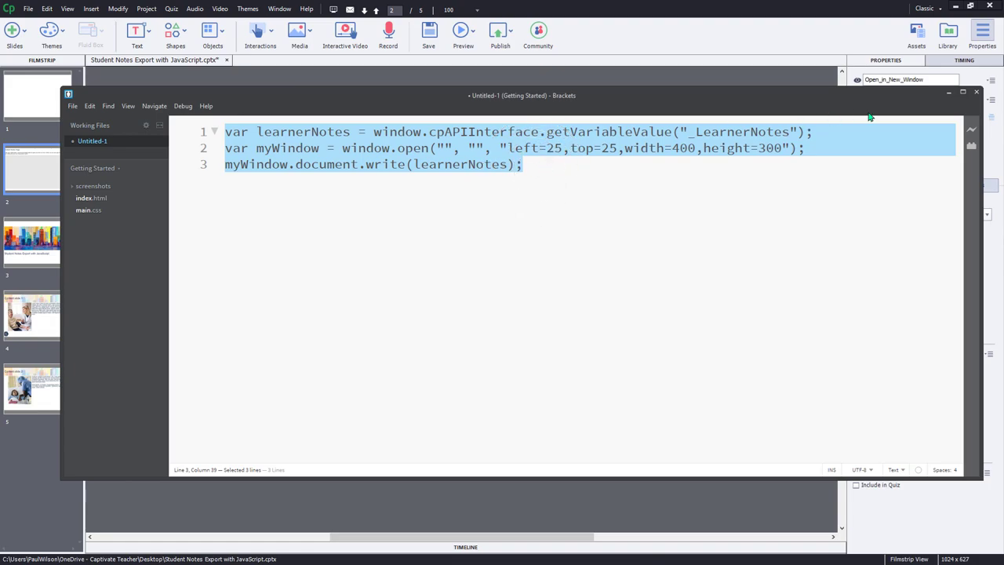
Step: Paste the three-line script into the JavaScript dialog, confirm with OK, then open slide 1
{"action": "left_click", "coordinate": [950, 92]}
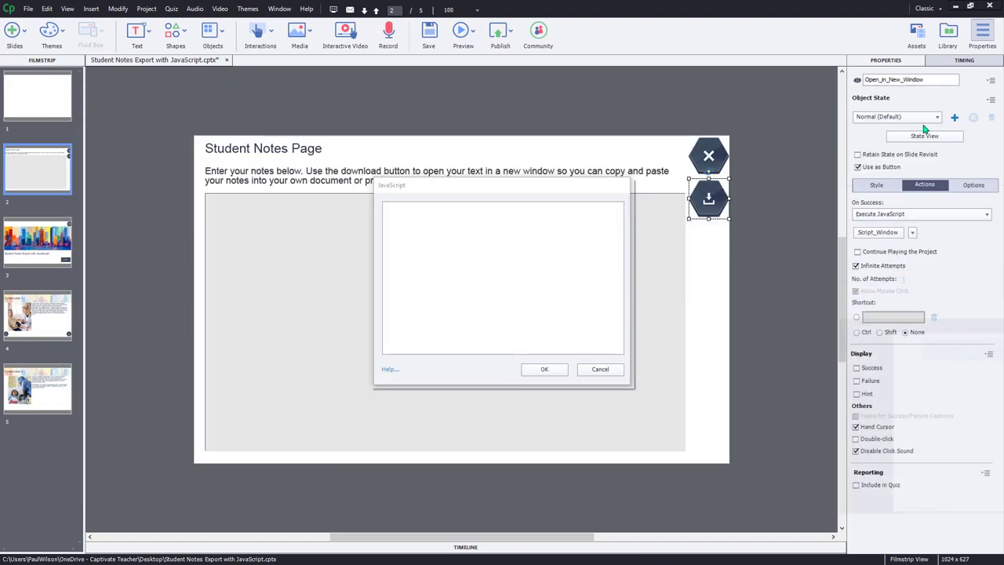
{"action": "left_click", "coordinate": [444, 239]}
{"action": "key", "text": "ctrl+v"}
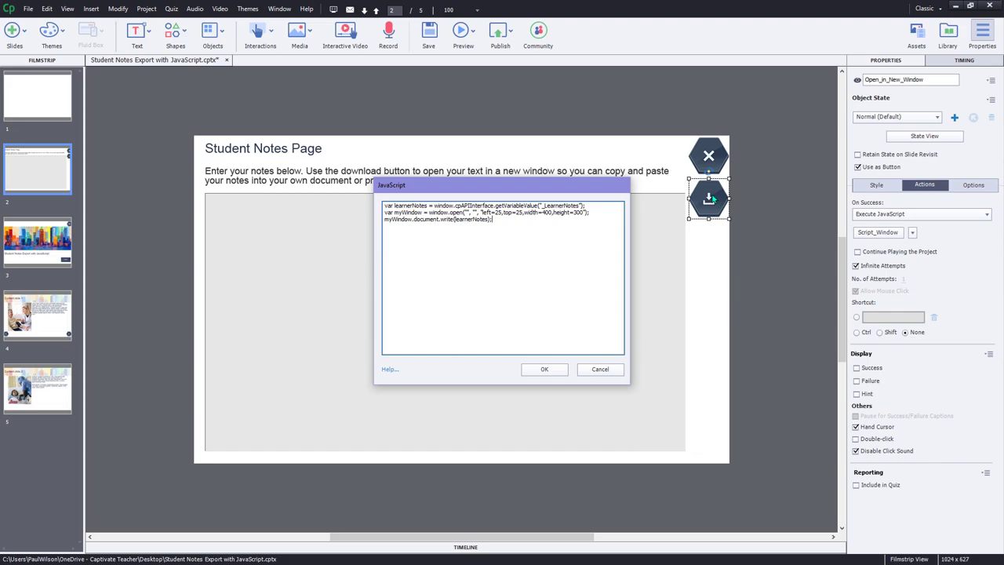
{"action": "left_click", "coordinate": [546, 370]}
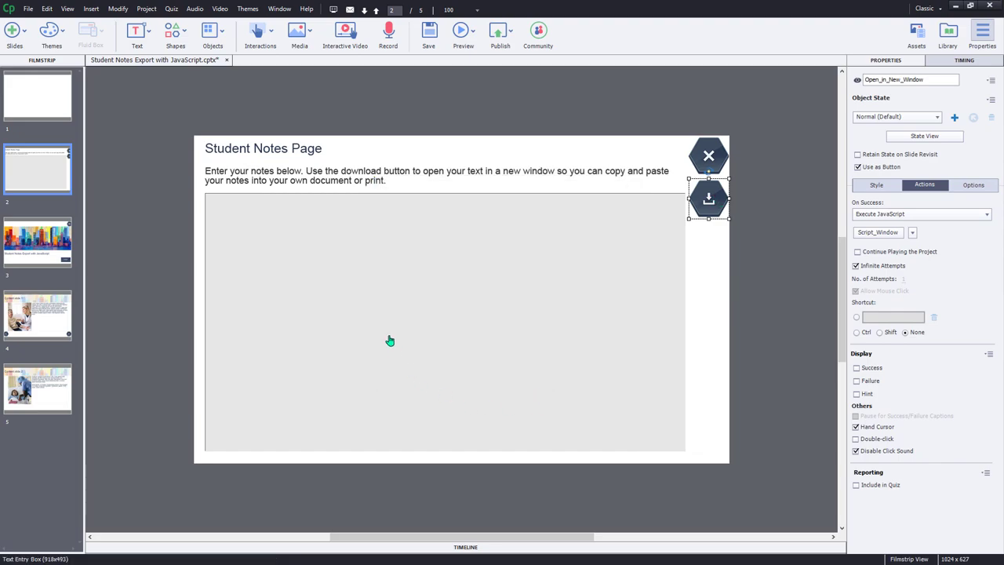
{"action": "left_click", "coordinate": [32, 89]}
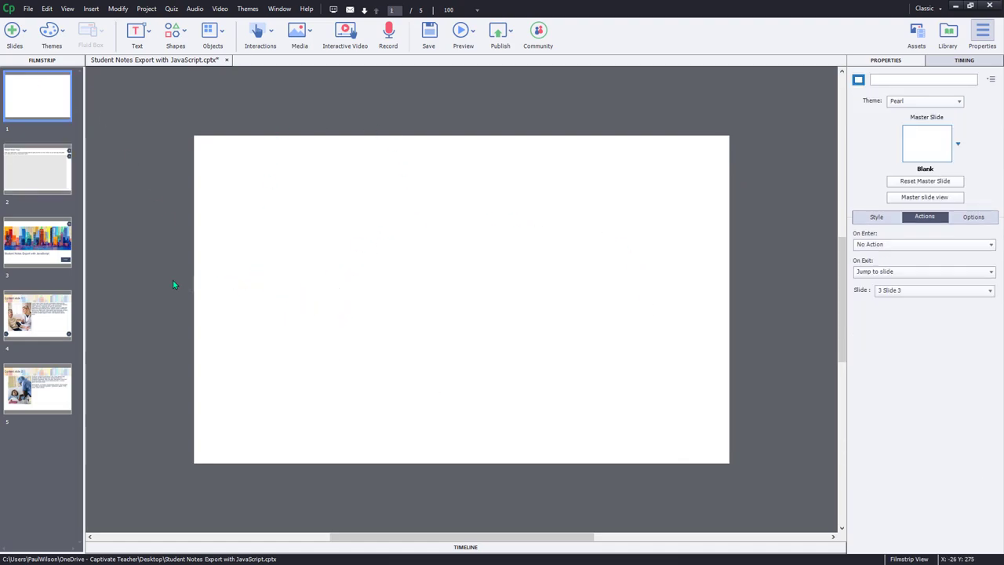
Step: Return to the Student Notes Page slide and launch the HTML5 in Browser preview
{"action": "left_click", "coordinate": [60, 245]}
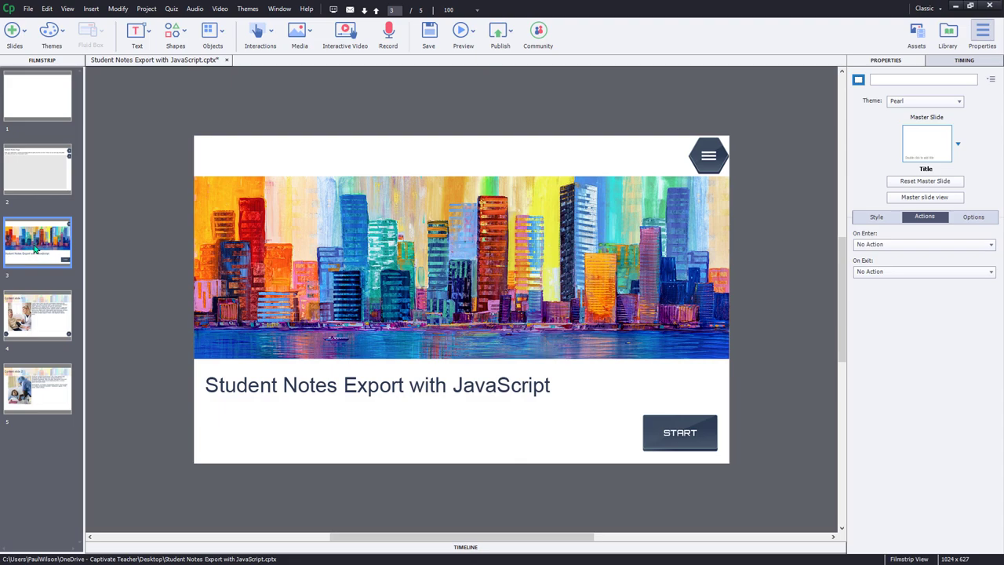
{"action": "left_click", "coordinate": [48, 171]}
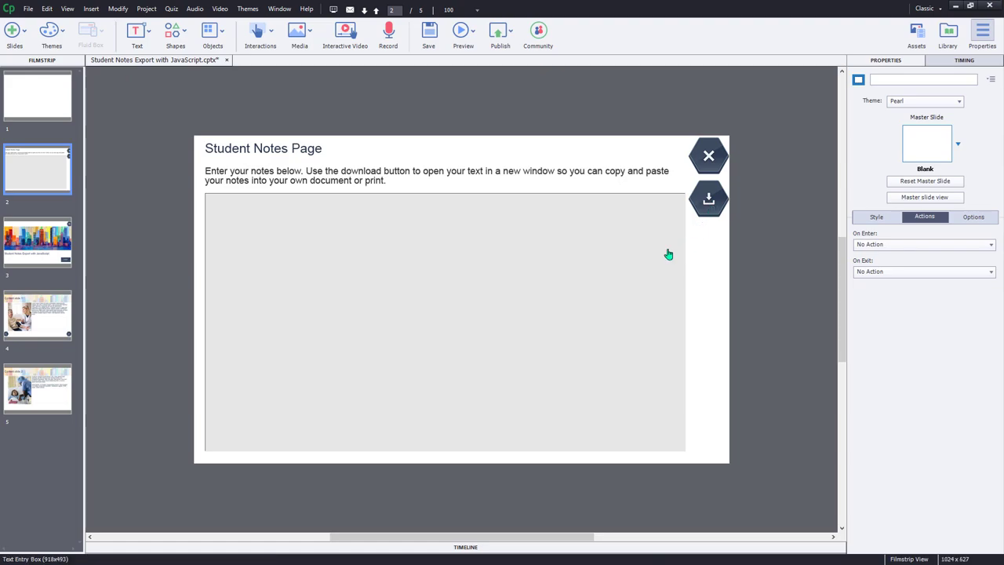
{"action": "left_click", "coordinate": [472, 32]}
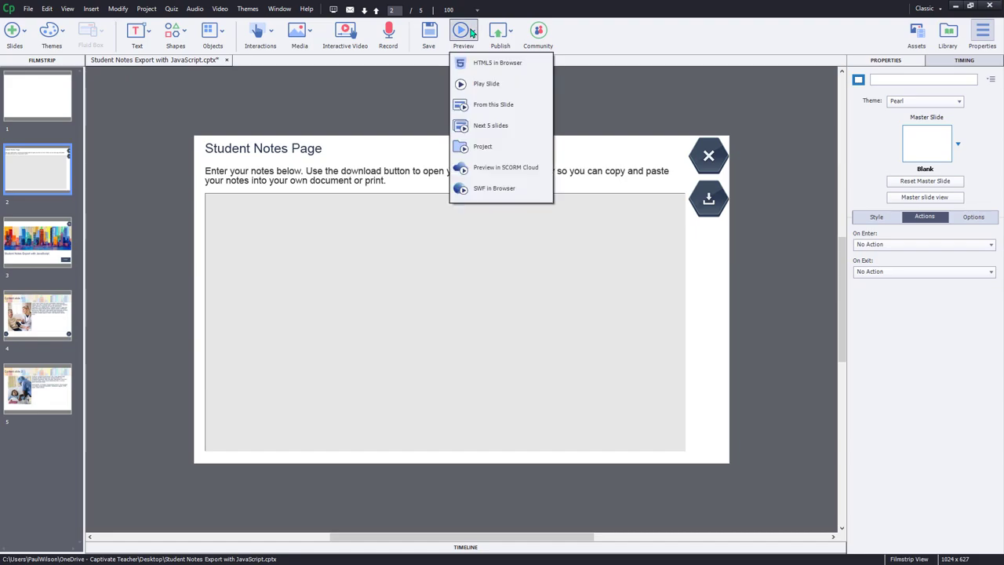
{"action": "left_click", "coordinate": [503, 68]}
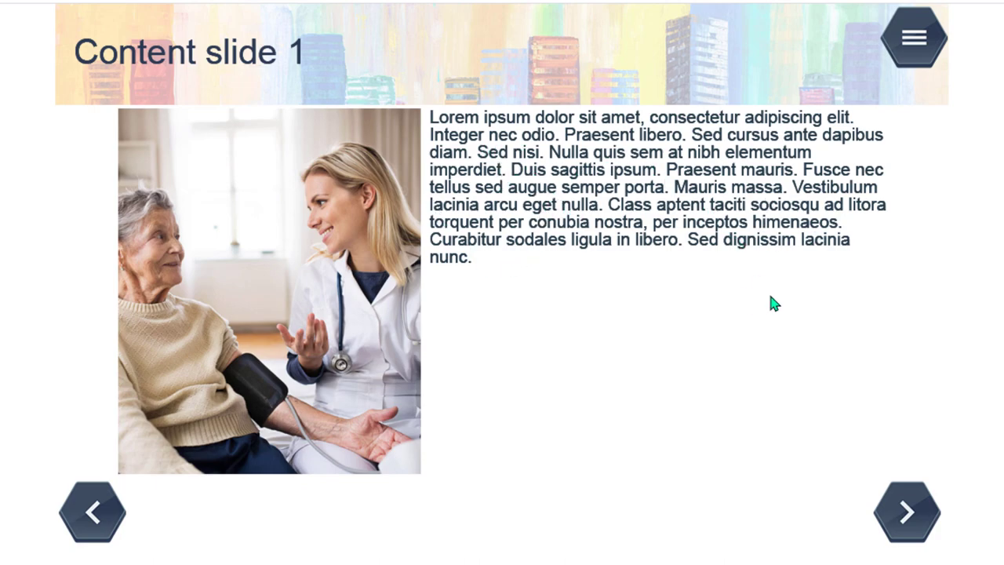
Step: Paste a Lorem ipsum paragraph into the Student Notes Page and close it
{"action": "left_click", "coordinate": [917, 49]}
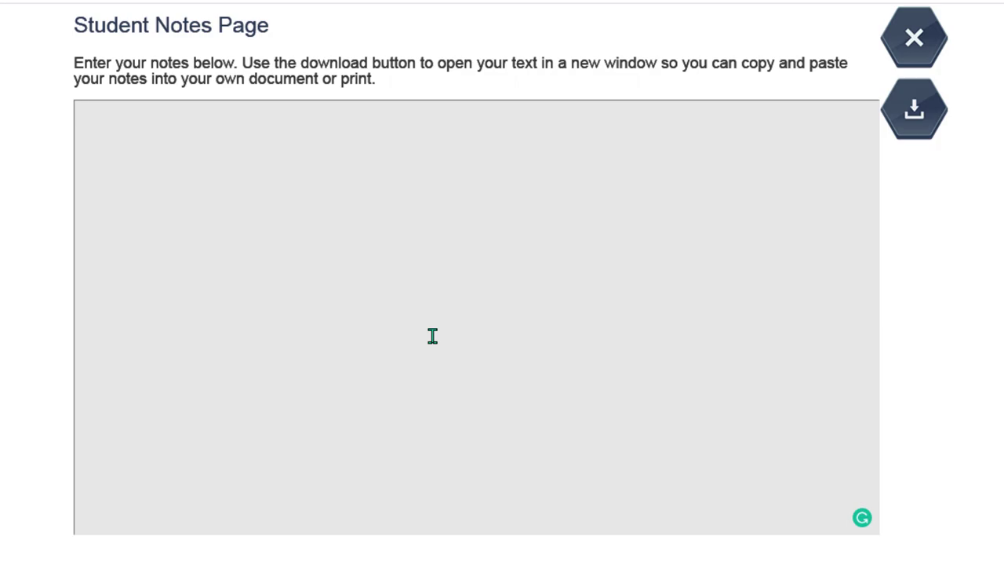
{"action": "type", "text": "Lorem ipsum dolor sit amet, consectetur adipiscing elit. Nunc tempus, urna ac aliquam maximus, nisi nunc tempus erat, in placerat dolor ex tempor urna. Ut scelerisque suscipit augue sed tempus. Nam vel placerat augue, vitae blandit erat. Sed cursus risus risus, eget sollicitudin risus mollis et. Vestibulum in ipsum blandit, efficitur massa in, aliquam enim. Cras ultricies vulputate mauris vel mollis. Praesent sit amet dapibus dui. Curabitur viverra ipsum non elit rutrum, vitae ullamcorper purus porttitor. Quisque blandit, nisl eu fringilla euismod, nulla orci porta ligula, at viverra velit libero a risus. Cras in est vitae dolor condimentum molestie sed eu nulla."}
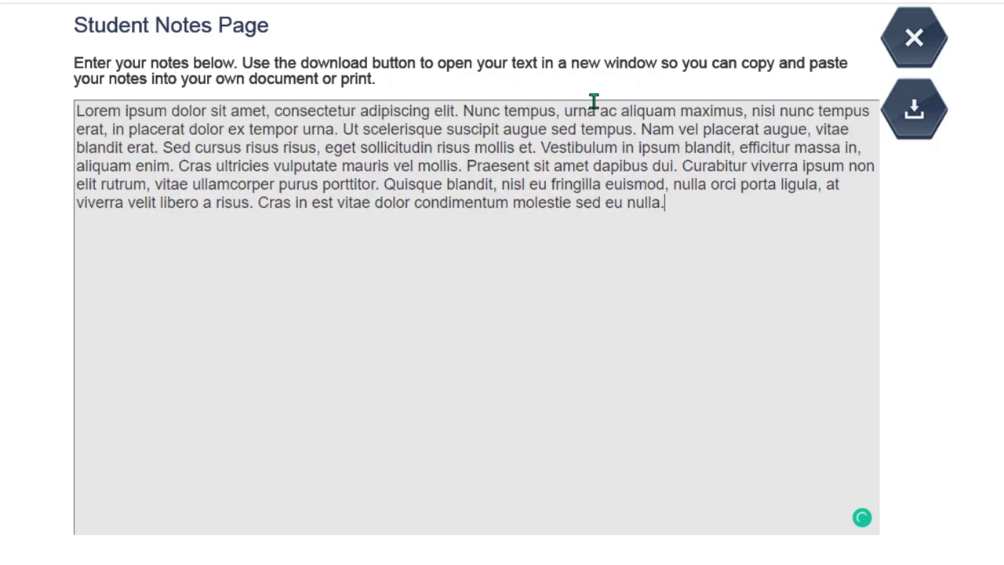
{"action": "left_click", "coordinate": [916, 41]}
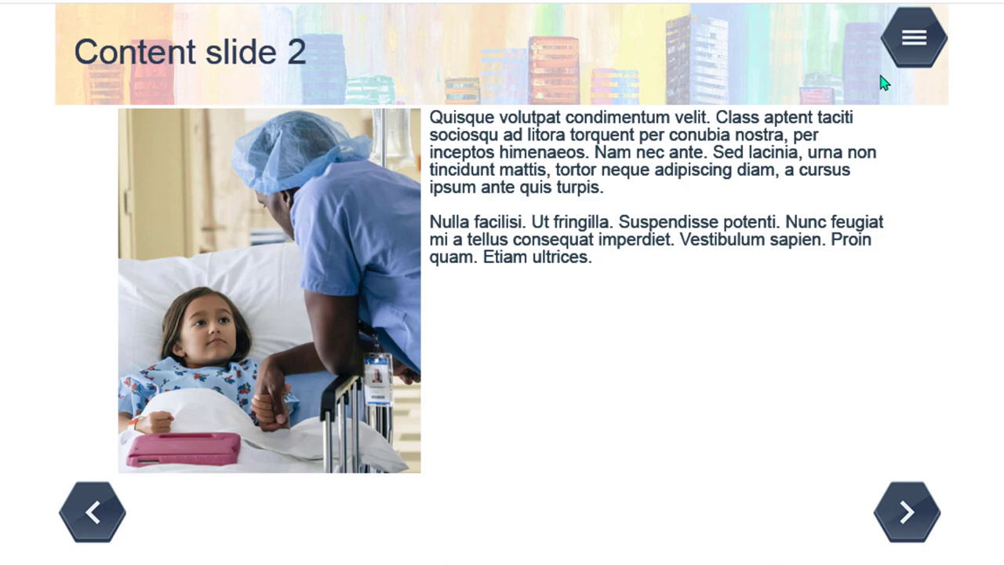
Step: Add a second Lorem ipsum paragraph after a blank line, then confirm the notes persist on Content slide 2
{"action": "left_click", "coordinate": [914, 51]}
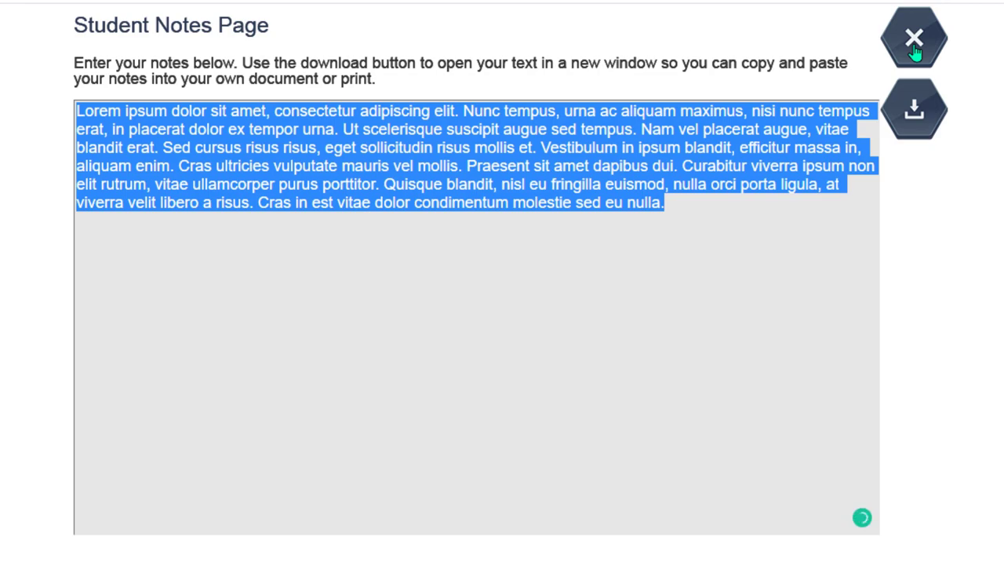
{"action": "left_click", "coordinate": [673, 208]}
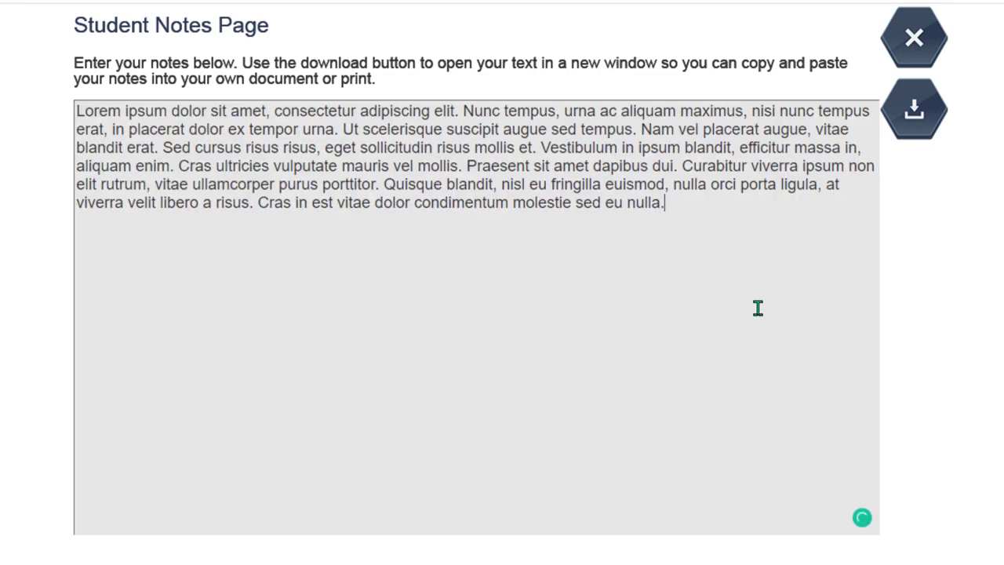
{"action": "key", "text": "Return"}
{"action": "type", "text": "Mauris eget neque suscipit, rutrum ligula blandit, tempor felis. Praesent blandit, erat sit amet dapibus bibendum, dui augue pretium metus, sit amet blandit arcu dolor id orci. In a volutpat purus, nec fringilla diam. Pellentesque porttitor ante eu est lobortis, eget laoreet nisl condimentum. Fusce sed interdum libero, nec scelerisque risus. Morbi pretium gravida facilisis. Aliquam sed vulputate massa, in maximus est. Etiam congue arcu nec rutrum fringilla. Nullam quis dui enim. Nam magna enim, vehicula ac sem ut, eleifend dignissim nisi. Integer imperdiet nunc id enim varius, eget mollis nunc ultrices. Quisque molestie libero at dapibus luctus. Maecenas ultrices lacus diam, eget lobortis lacus interdum a. Mauris orci mi, interdum at lectus eu, condimentum sagittis lorem. Suspendisse luctus metus et pulvinar semper. Proin efficitur convallis rhoncus."}
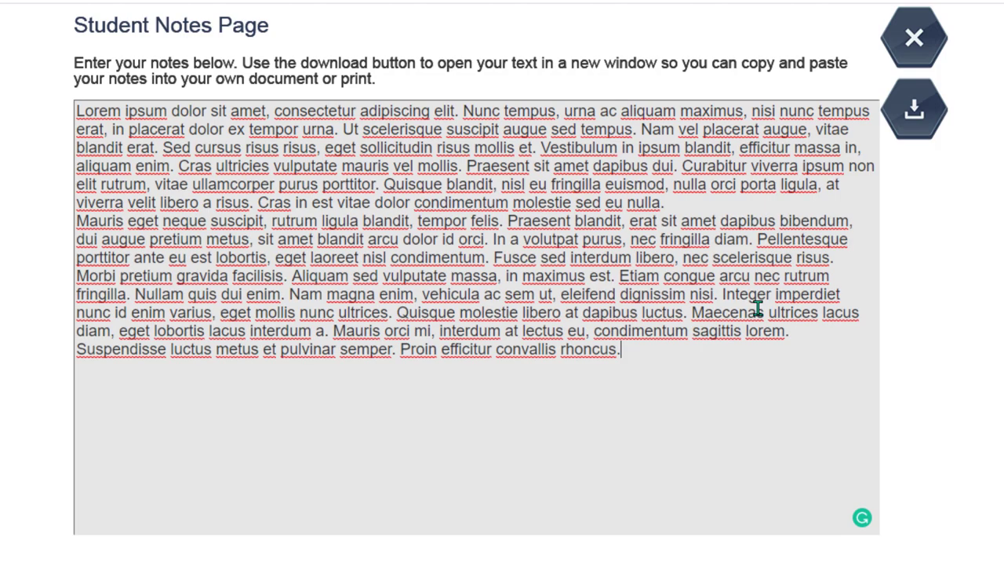
{"action": "left_click", "coordinate": [718, 205]}
{"action": "key", "text": "Return"}
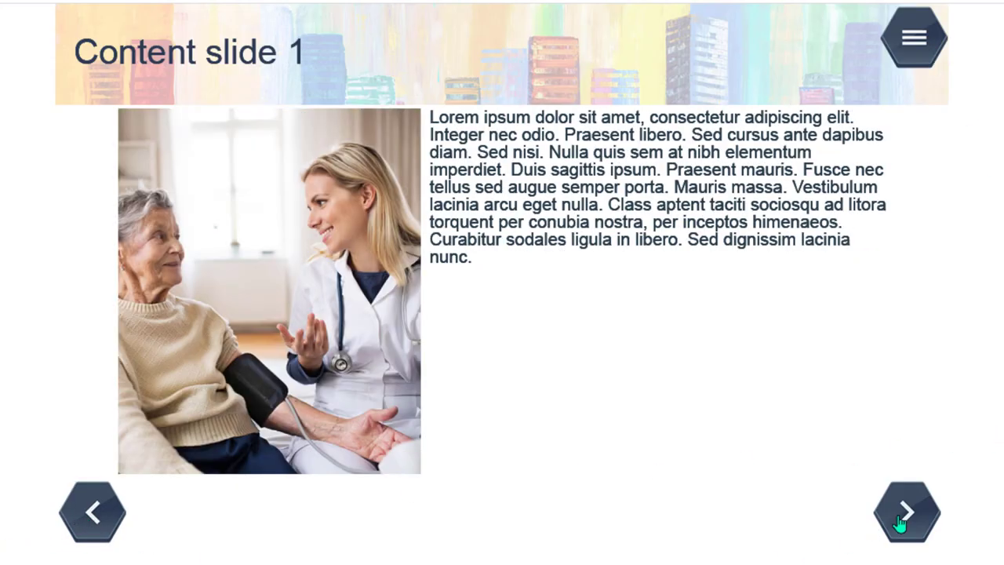
{"action": "left_click", "coordinate": [904, 519]}
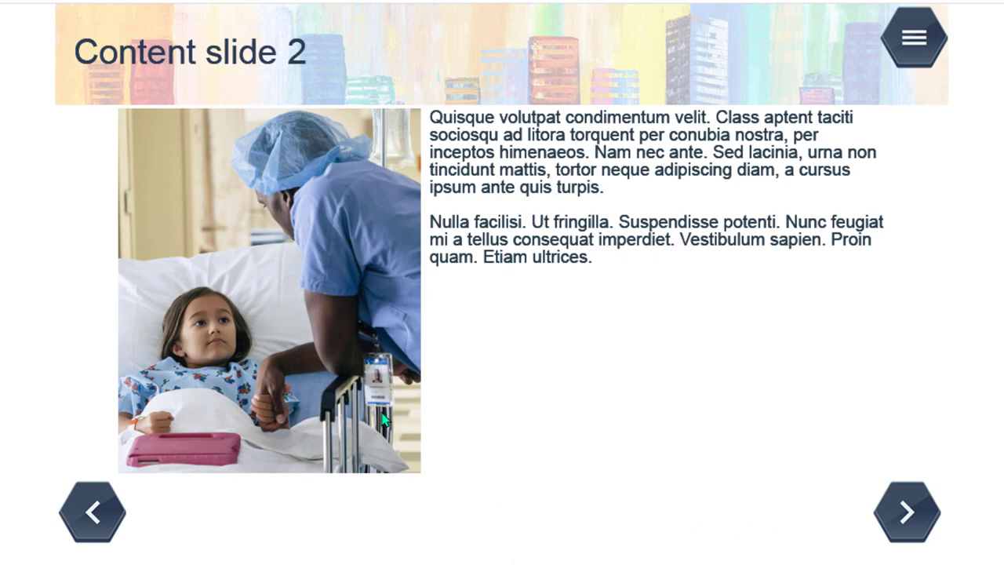
{"action": "left_click", "coordinate": [904, 45]}
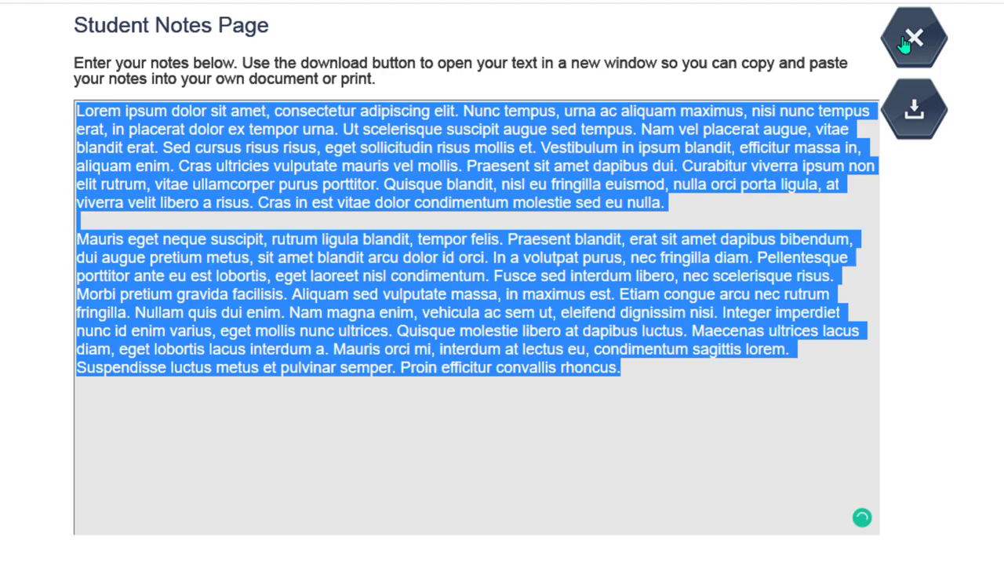
Step: Download the notes into an about:blank pop-up window and copy all of its text
{"action": "left_click", "coordinate": [917, 113]}
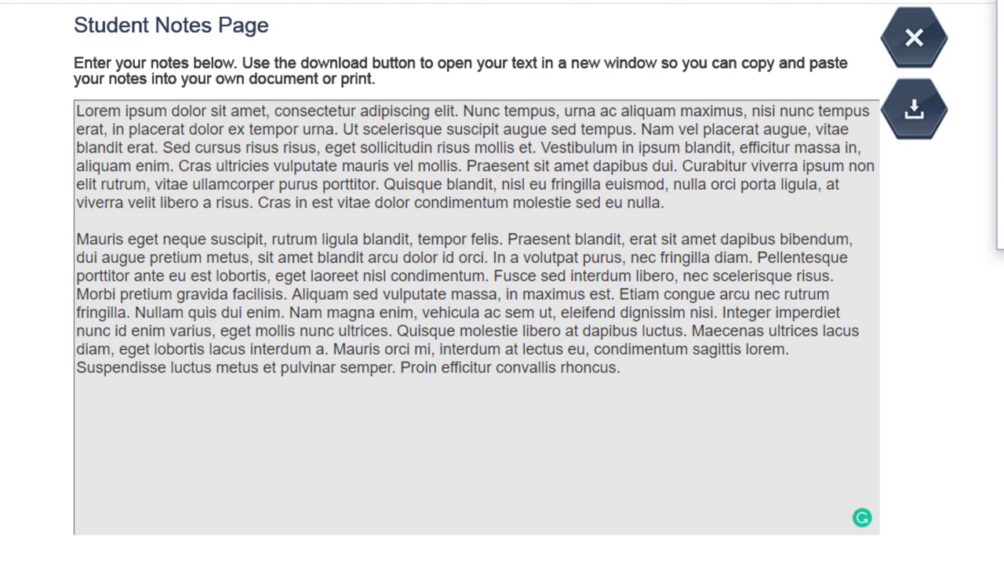
{"action": "left_click_drag", "start_coordinate": [1001, 6], "coordinate": [516, 6]}
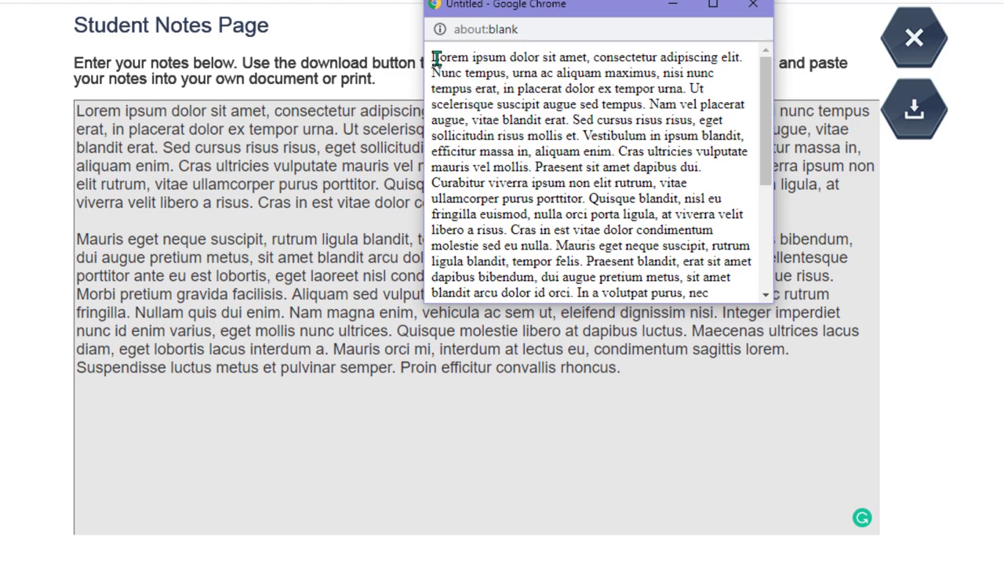
{"action": "key", "text": "ctrl+a"}
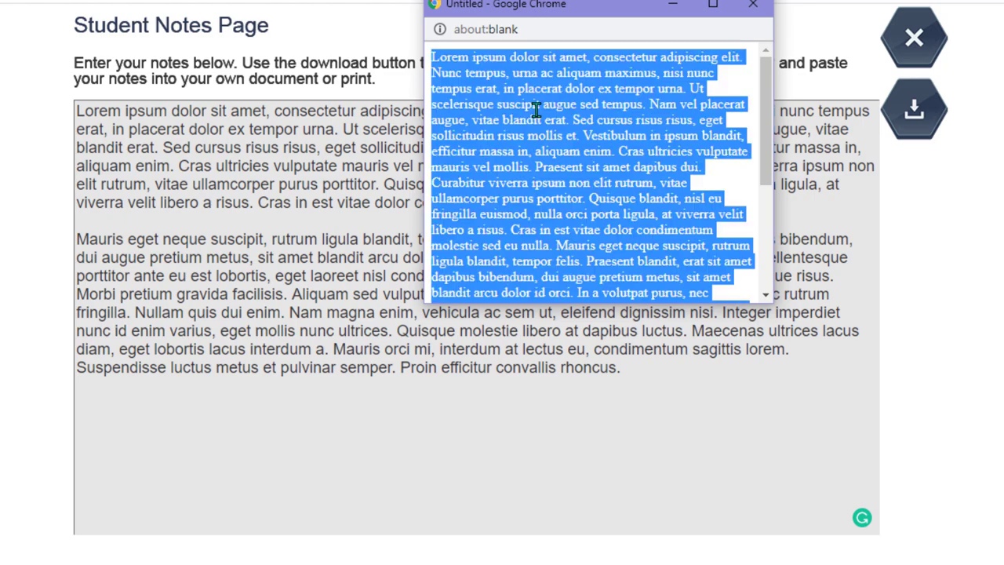
{"action": "right_click", "coordinate": [536, 109]}
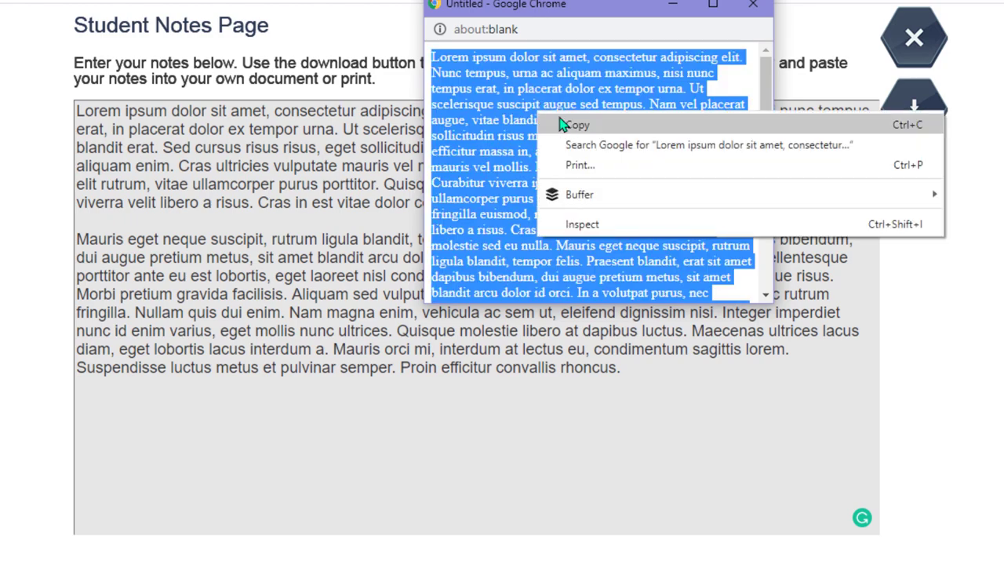
{"action": "left_click", "coordinate": [571, 127]}
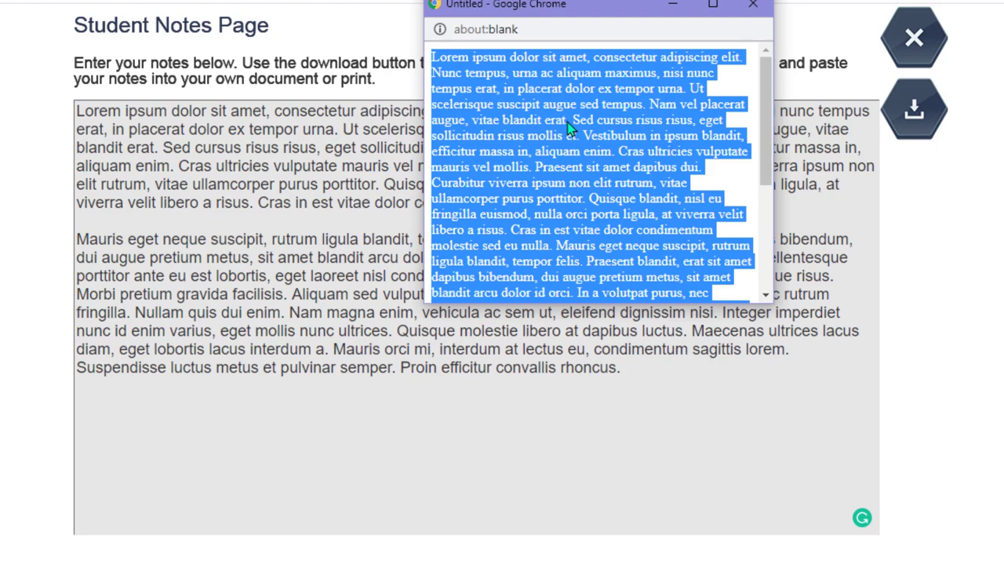
{"action": "left_click", "coordinate": [567, 122]}
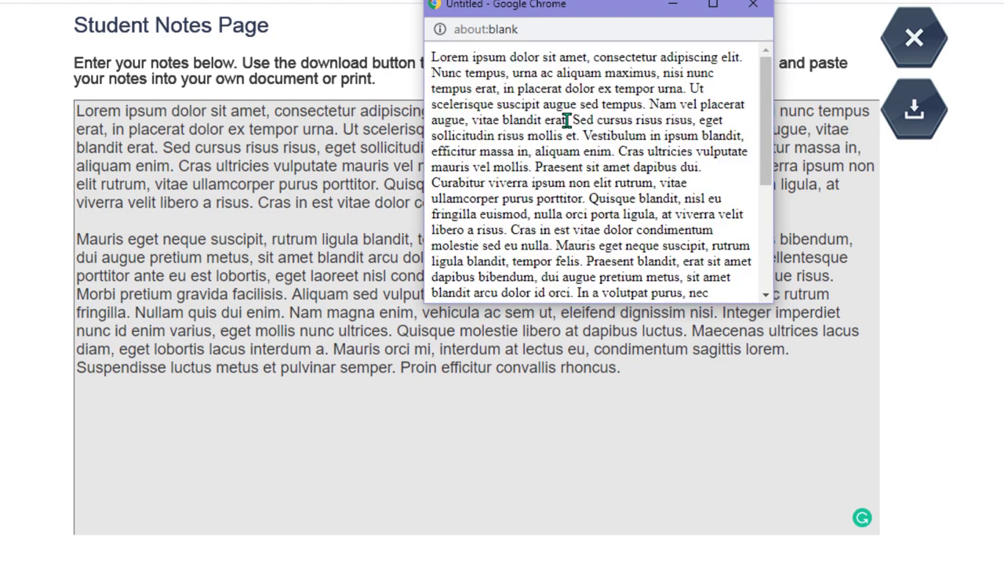
{"action": "right_click", "coordinate": [566, 122]}
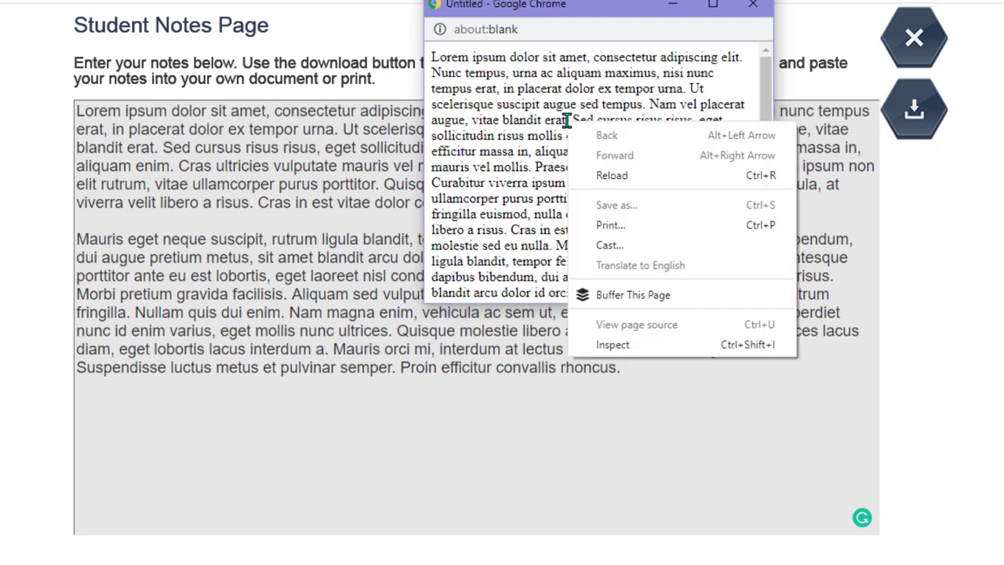